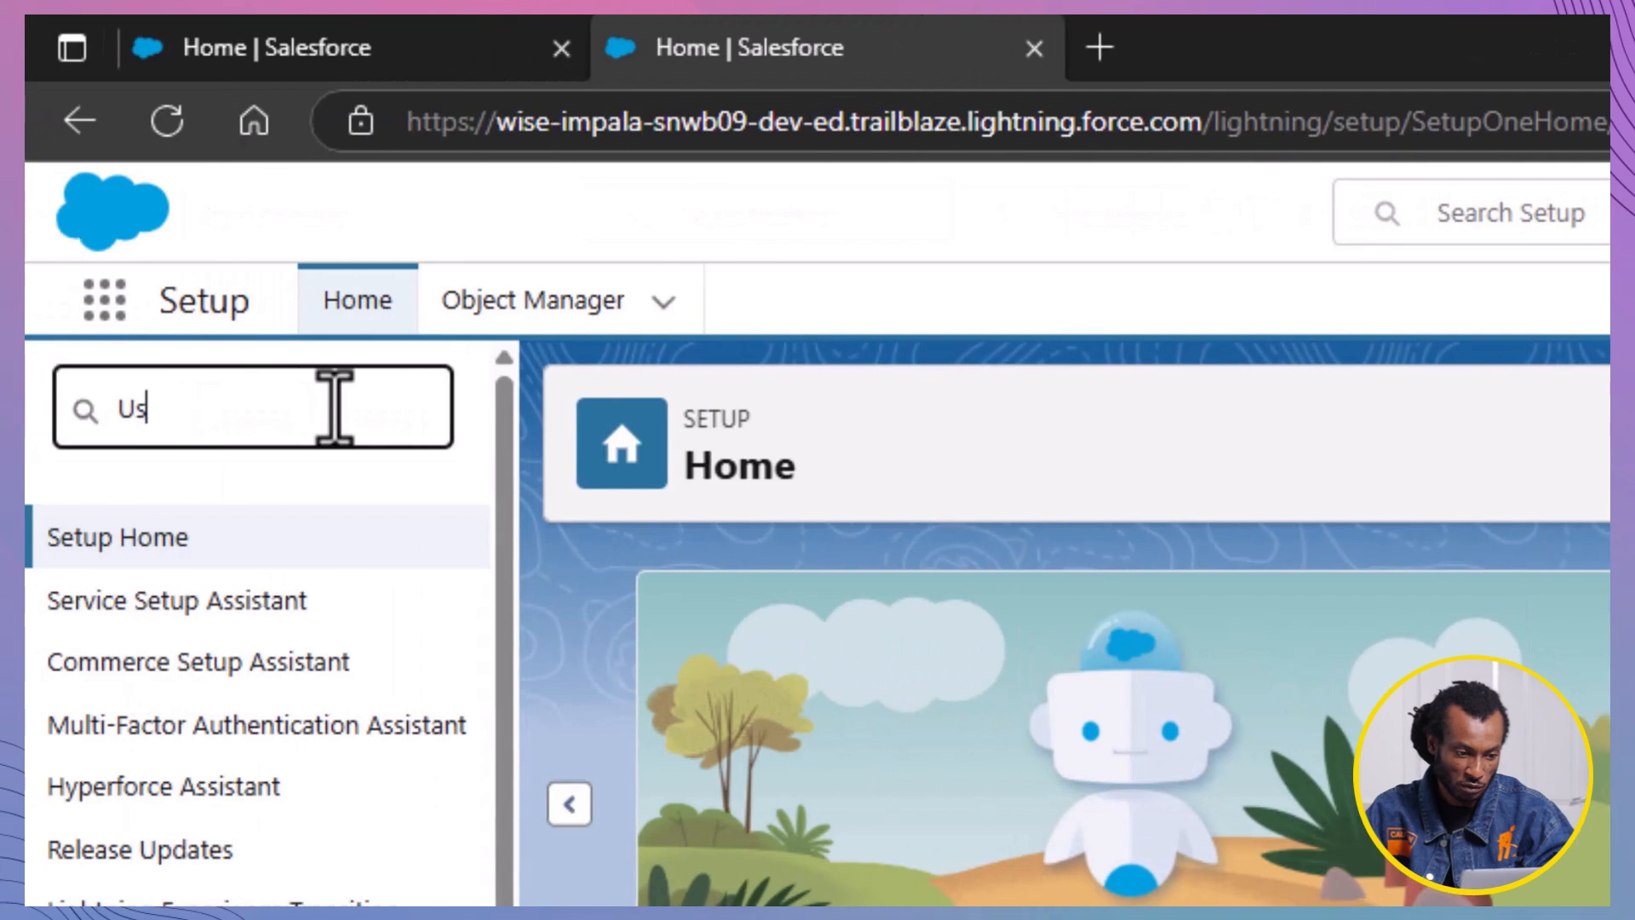
# Start a new user from the Users setup page, enter first name Test and last name User, and accept the suggested alias
pyautogui.click(157, 814)
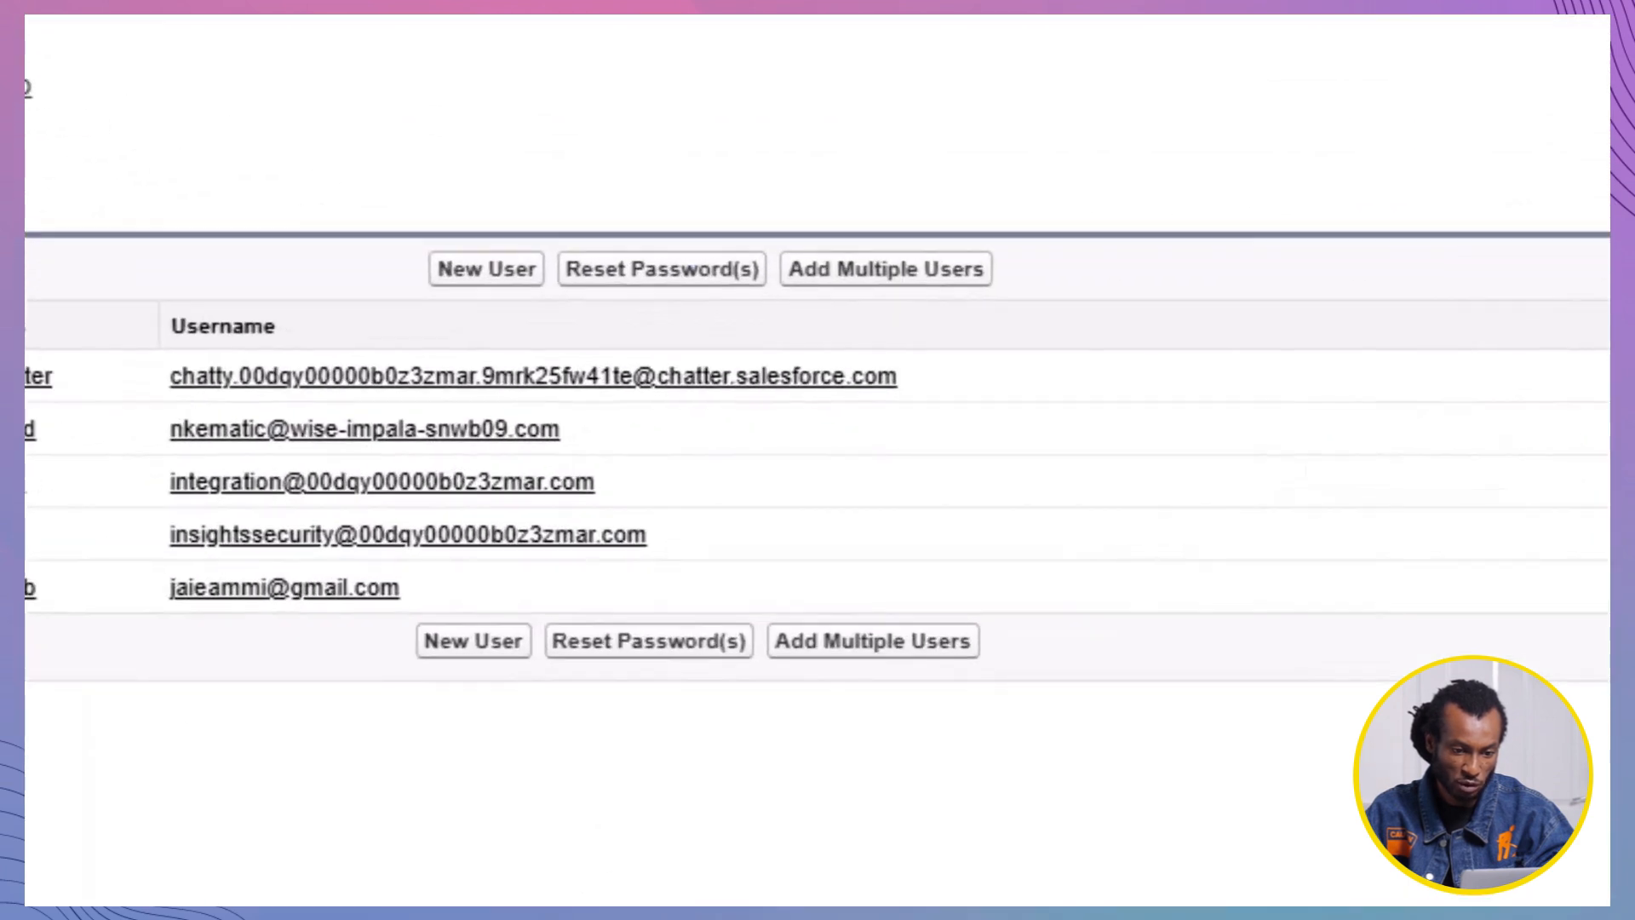
pyautogui.click(471, 271)
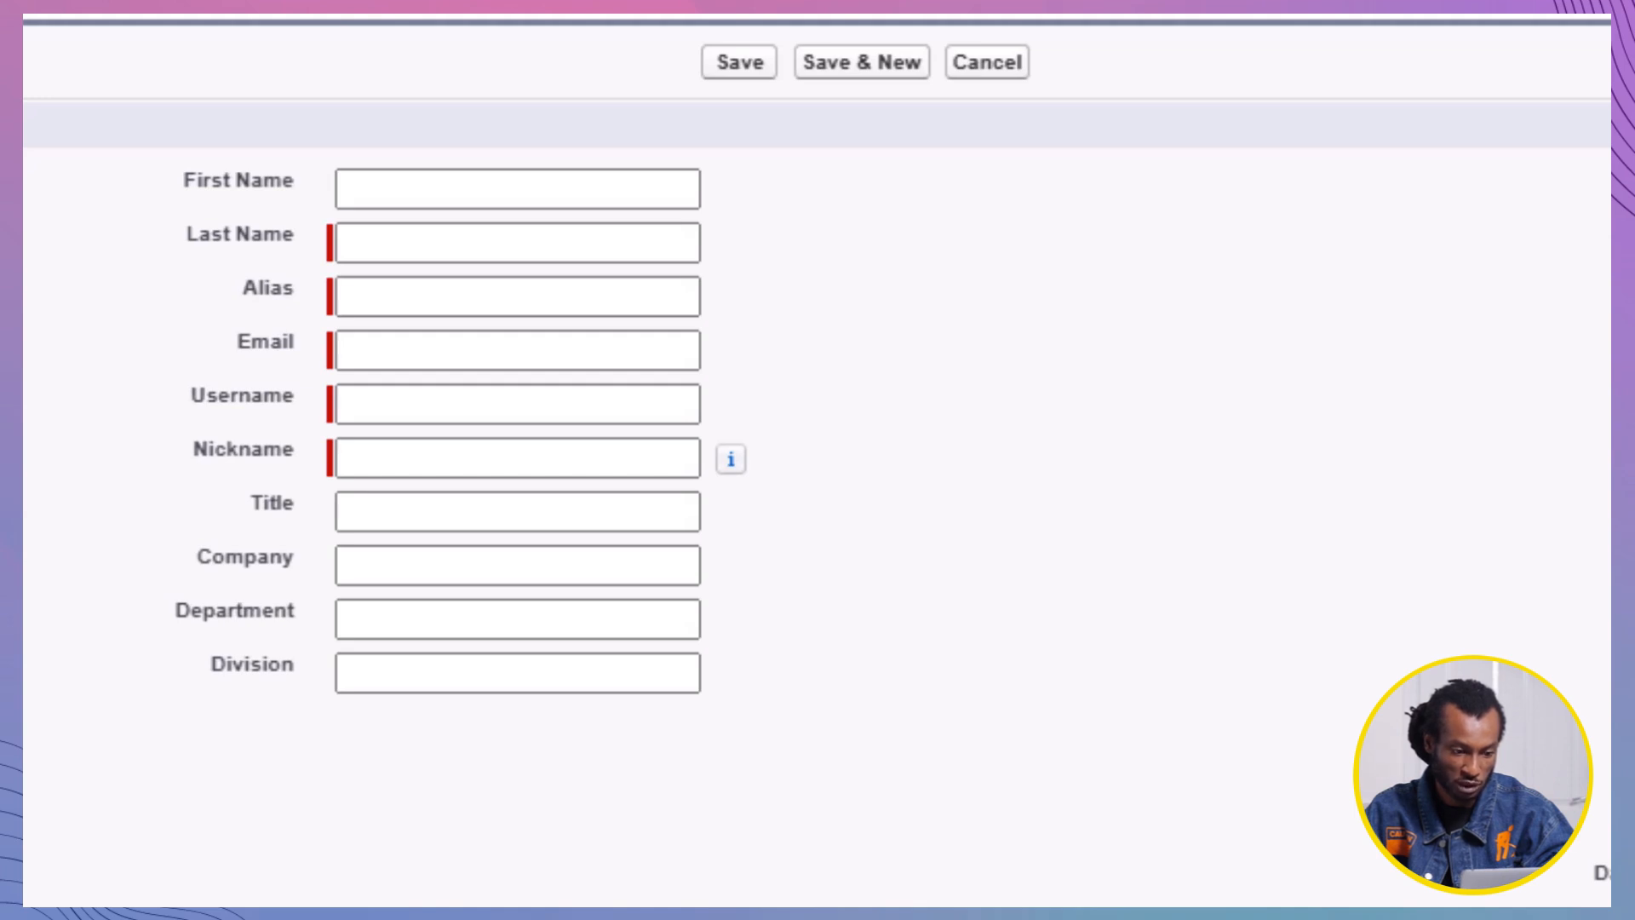
pyautogui.click(449, 189)
pyautogui.write('Test')
pyautogui.press('Tab')
pyautogui.write('User')
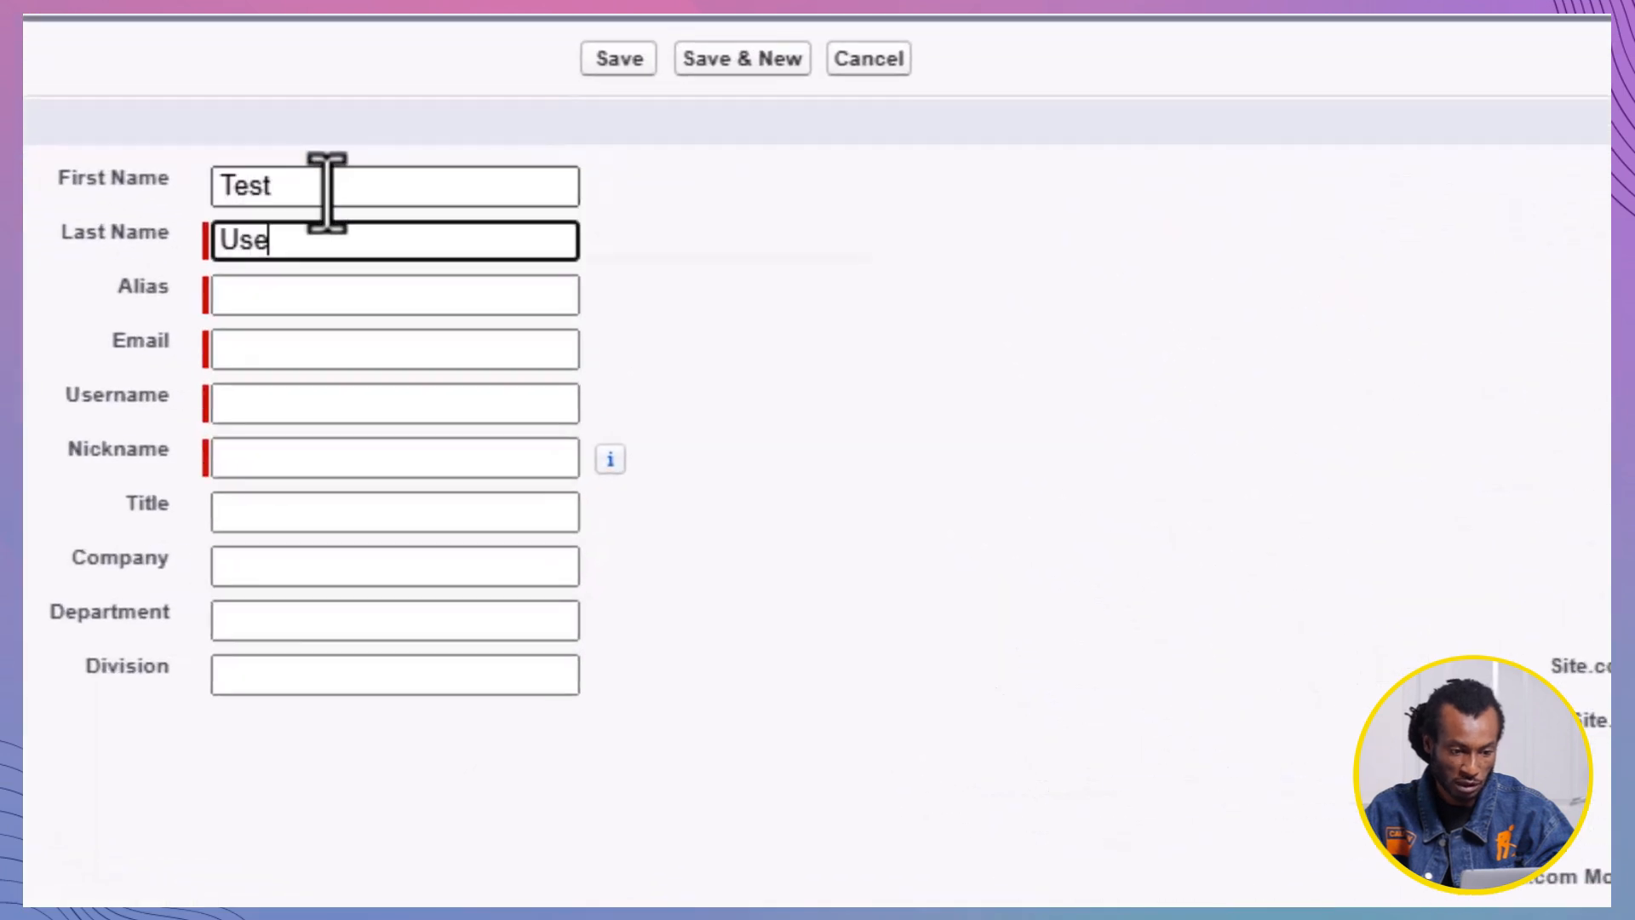
pyautogui.press('Tab')
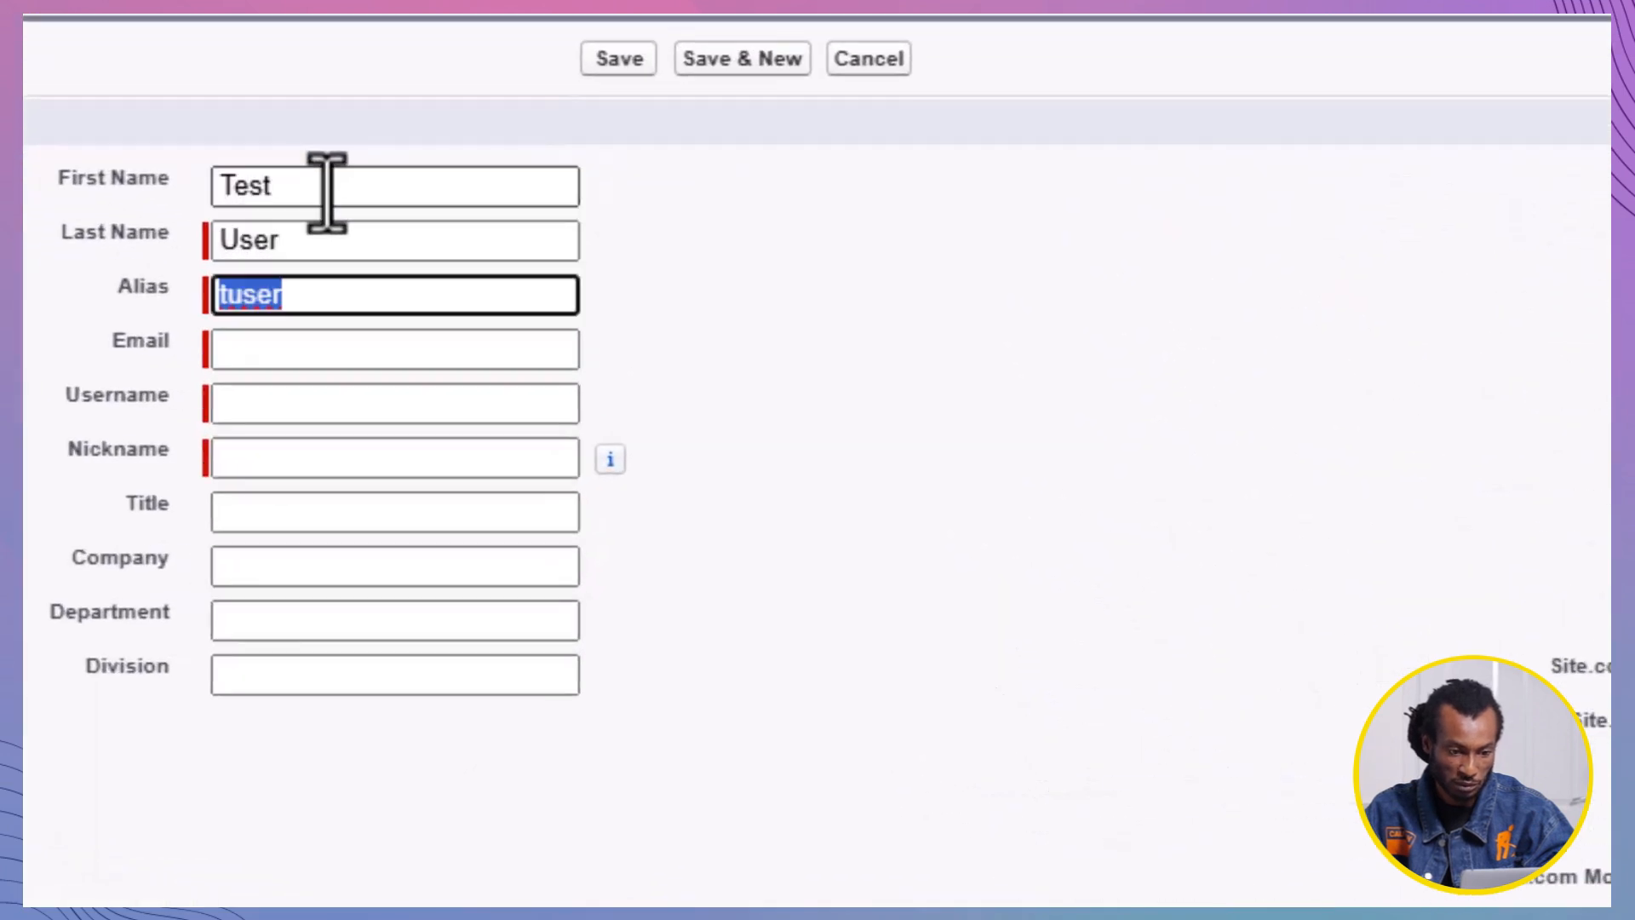
pyautogui.press('Tab')
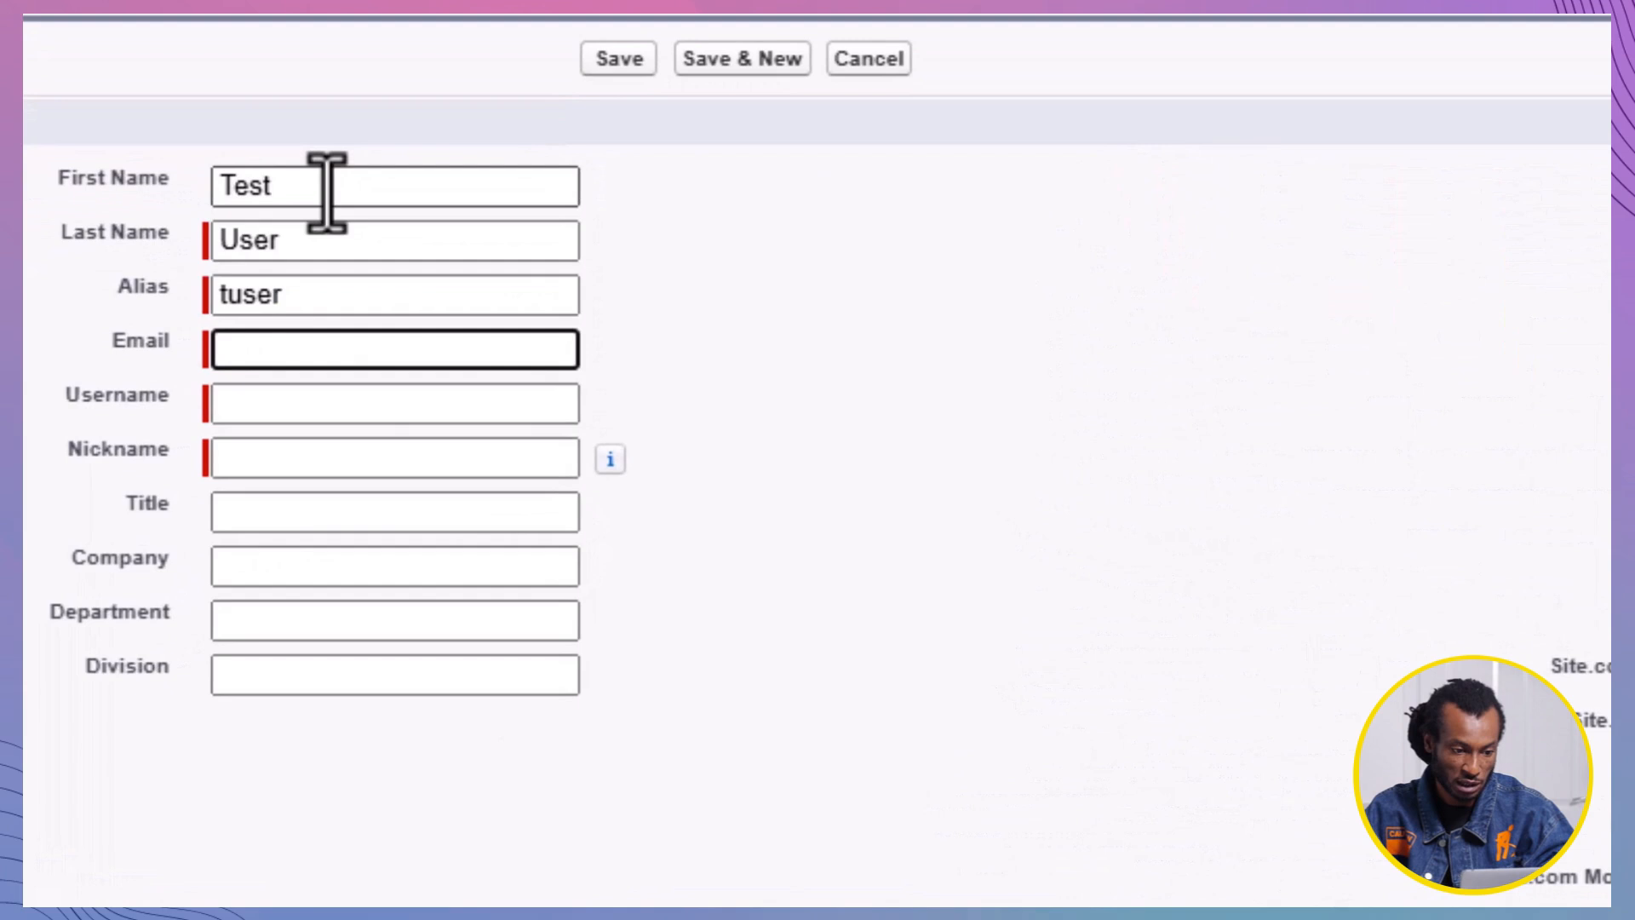
# Fill in the new user's email, keep the suggested username, and set the nickname to TestUser
pyautogui.write('user@email.com')
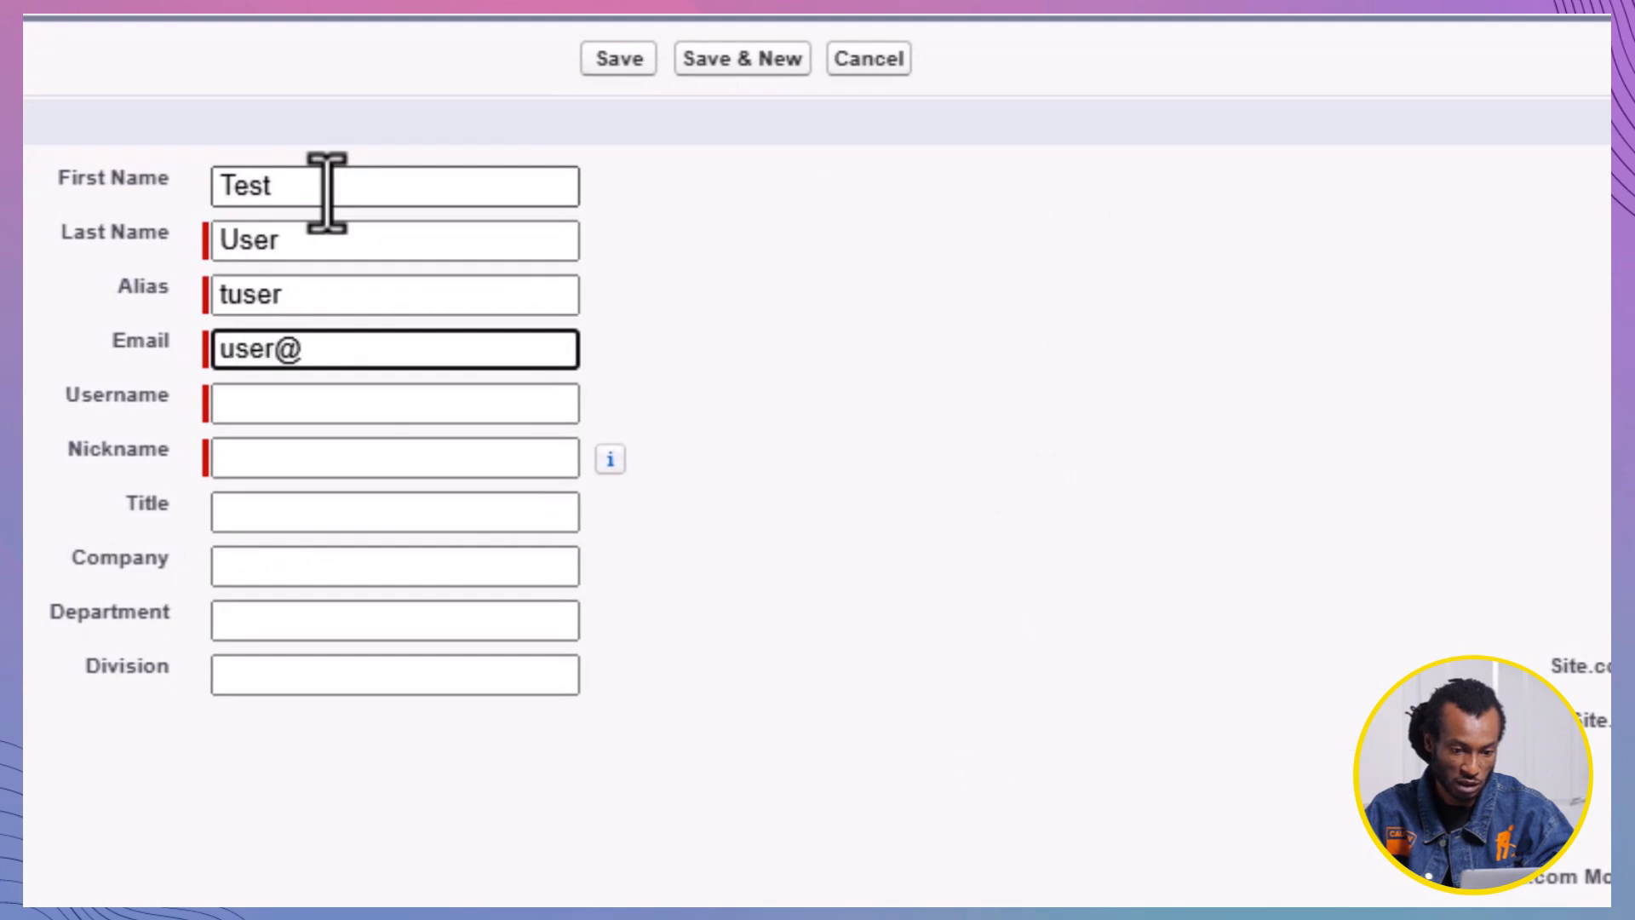
pyautogui.press('Tab')
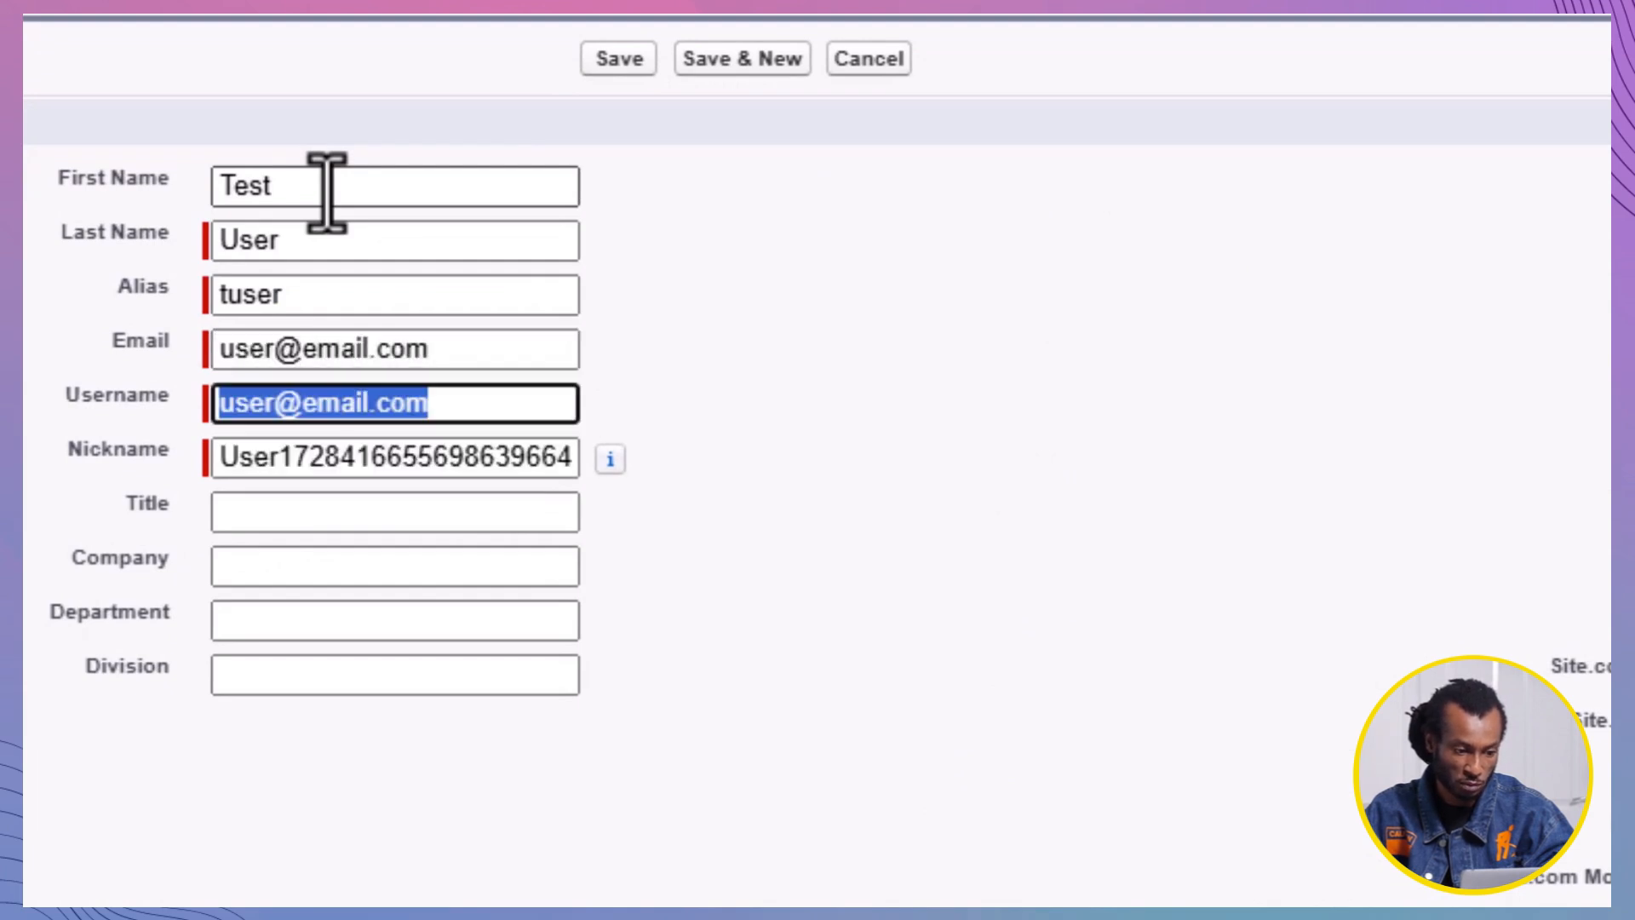
pyautogui.press('Tab')
pyautogui.press('Tab')
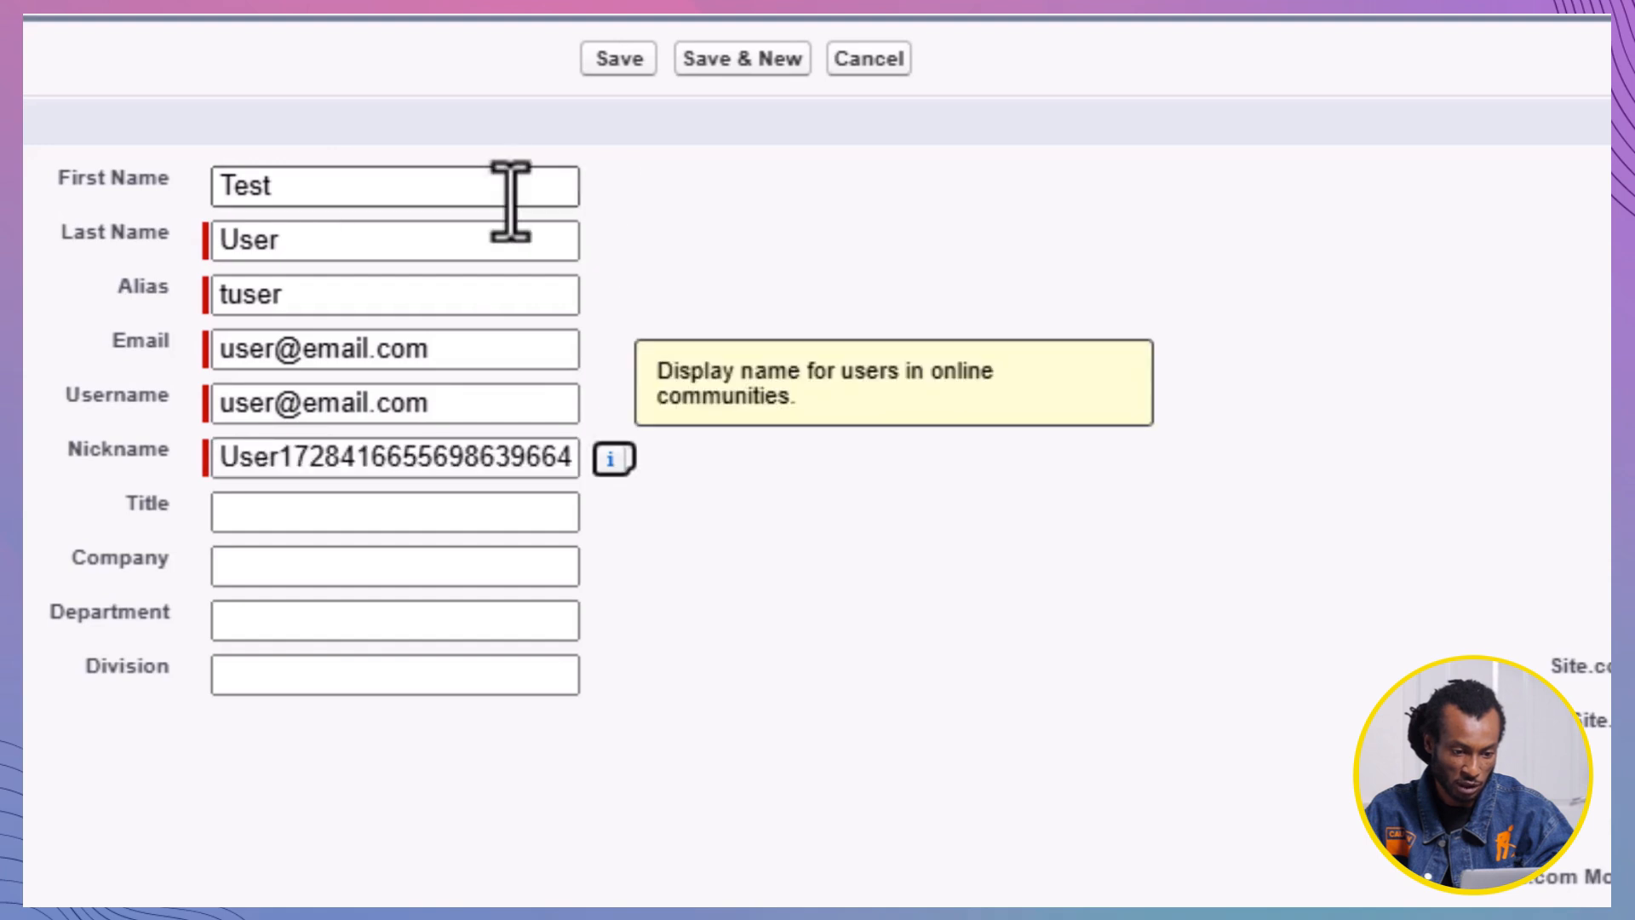
pyautogui.click(463, 456)
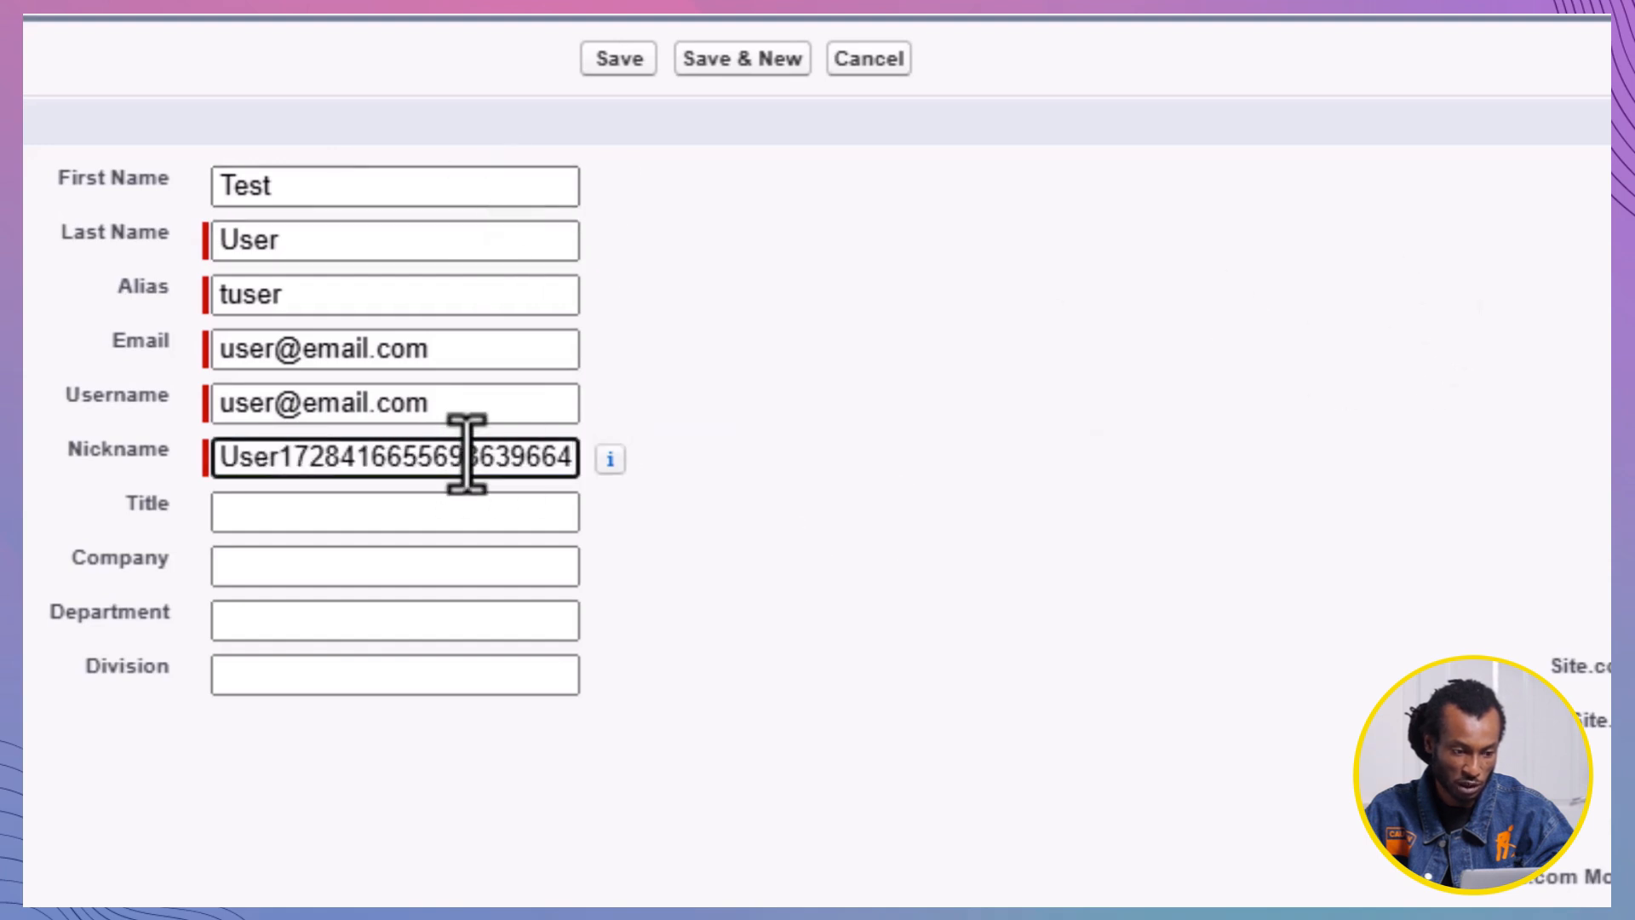
pyautogui.doubleClick(523, 441)
pyautogui.write('TestUser')
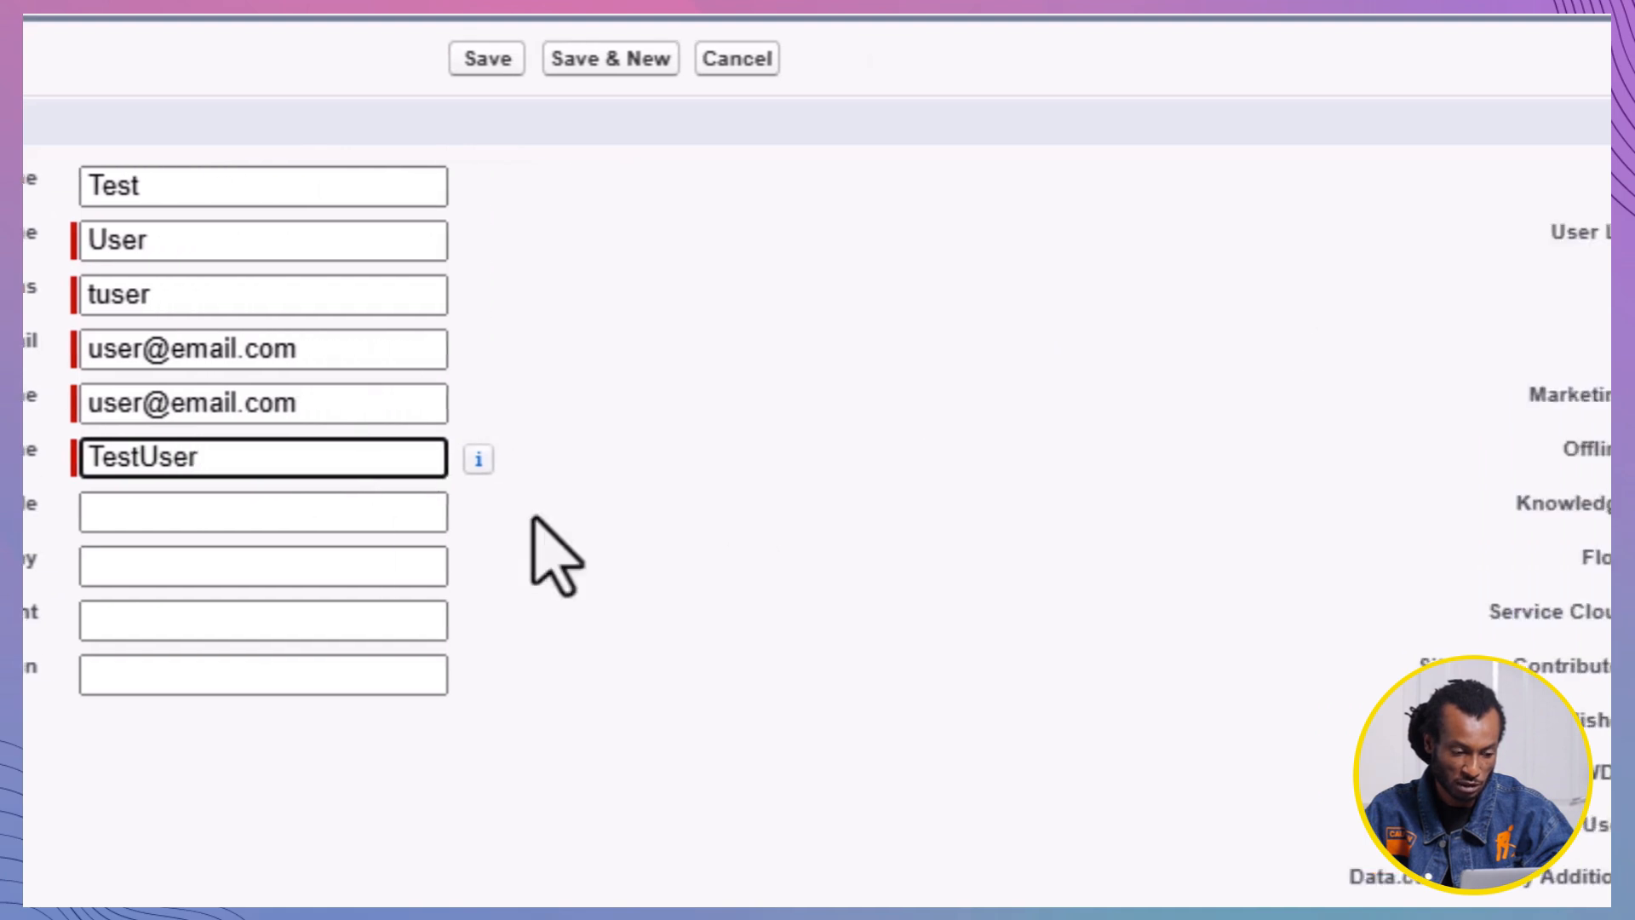
pyautogui.press('Tab')
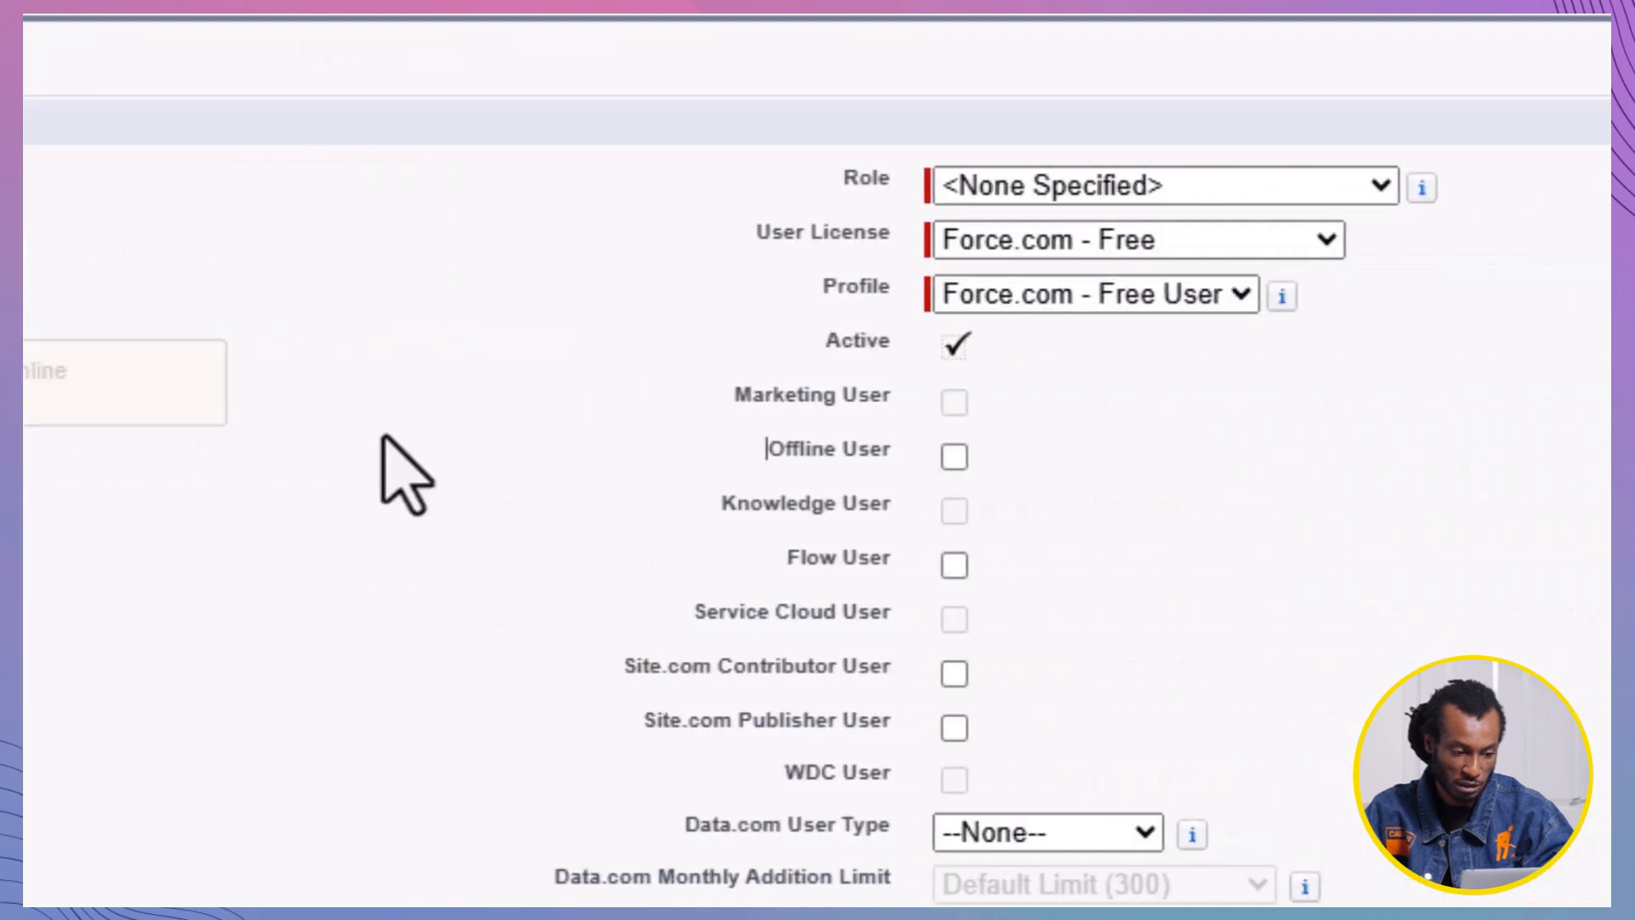
# Assign the Salesforce Integration license, the Minimum Access - API Only Integrations profile and the Western Sales Team role to the new user
pyautogui.click(1324, 184)
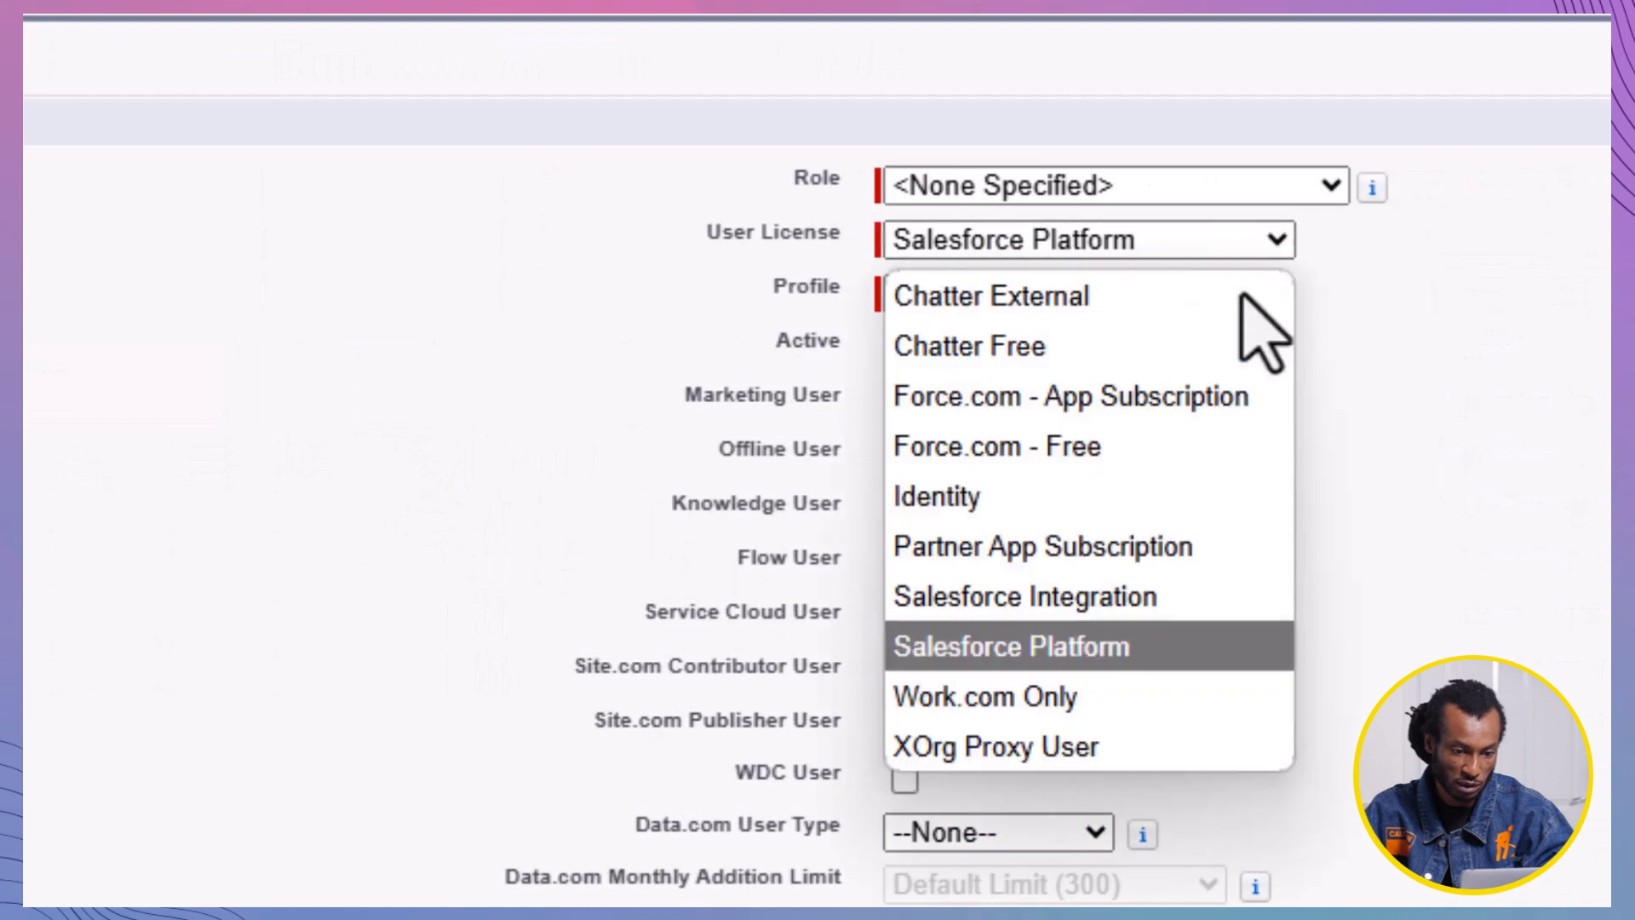
pyautogui.click(1168, 588)
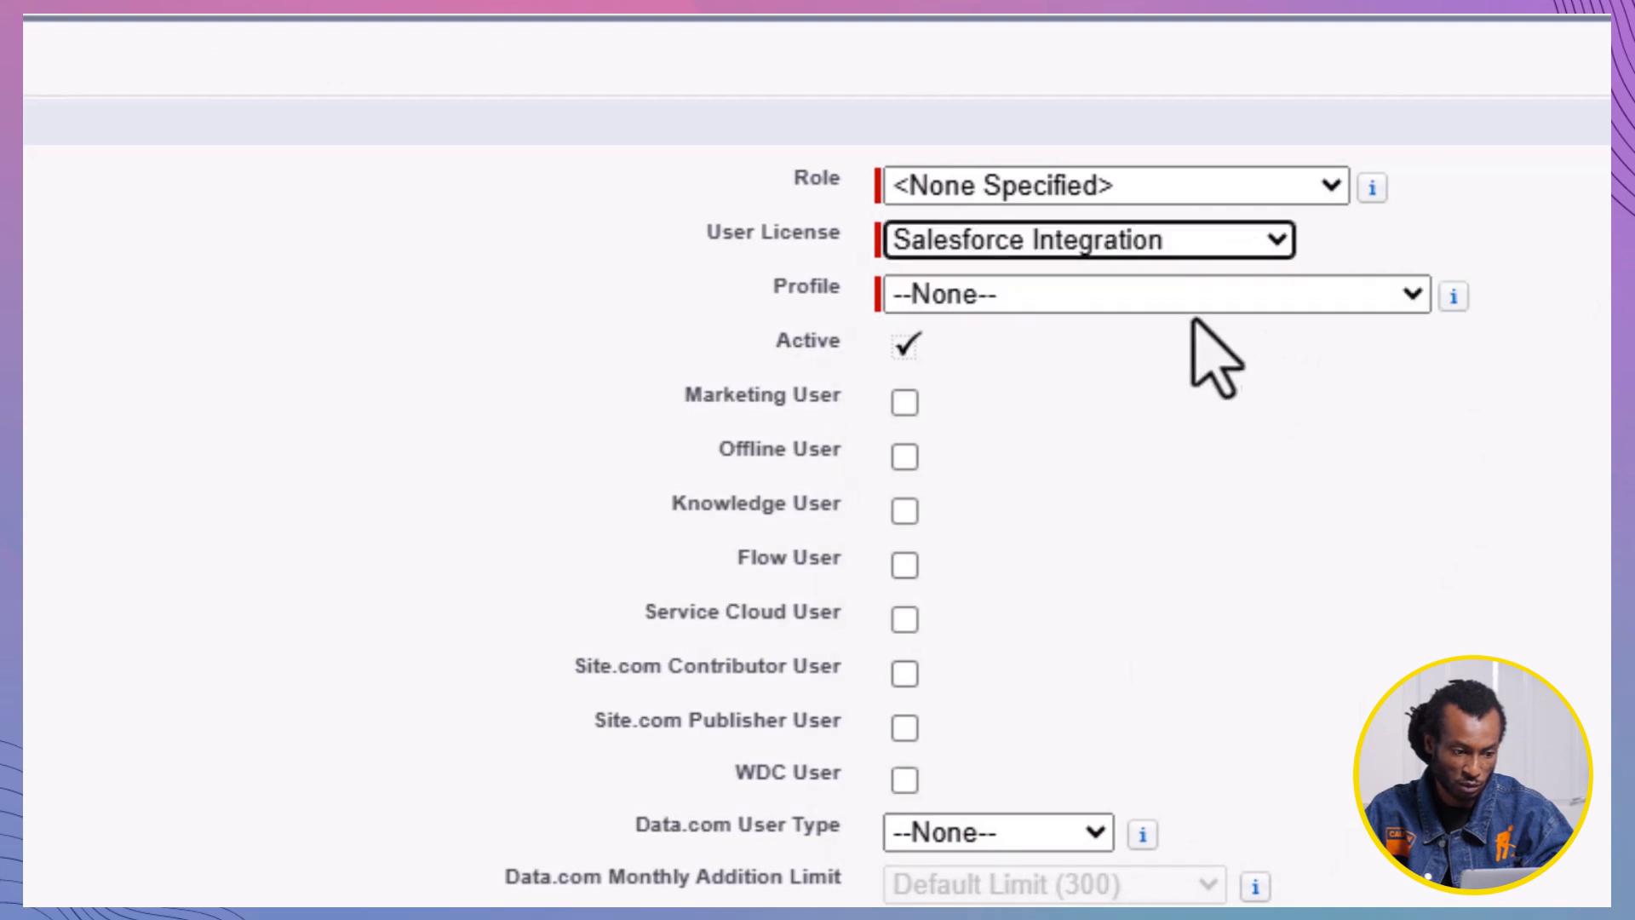
pyautogui.click(1193, 294)
pyautogui.click(1201, 401)
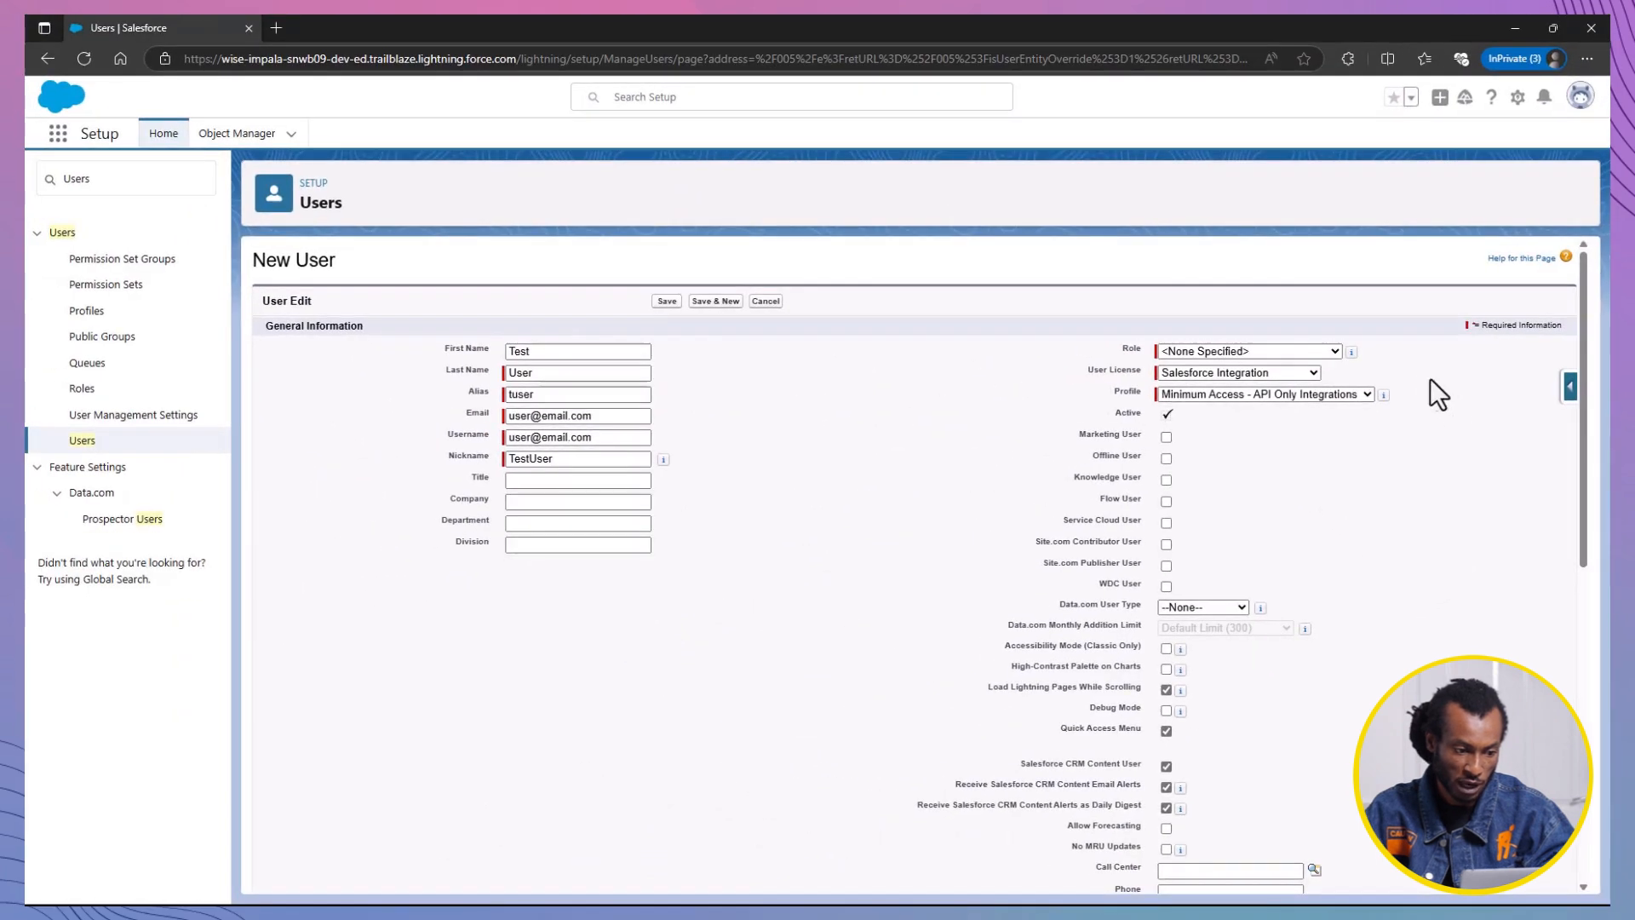
pyautogui.click(1335, 351)
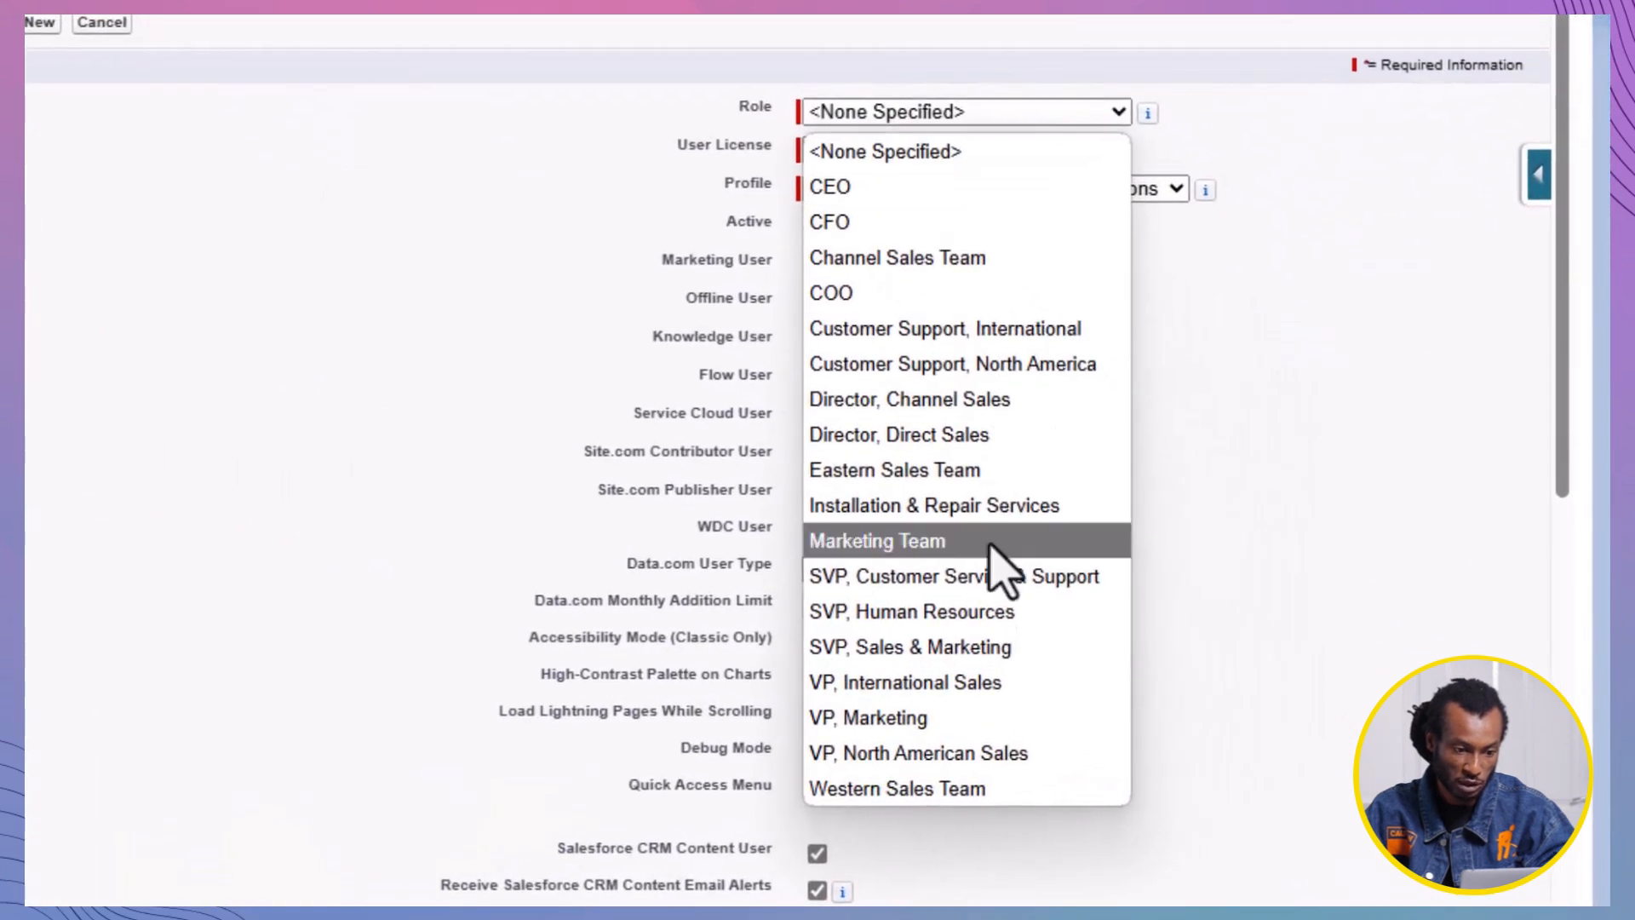
pyautogui.click(971, 796)
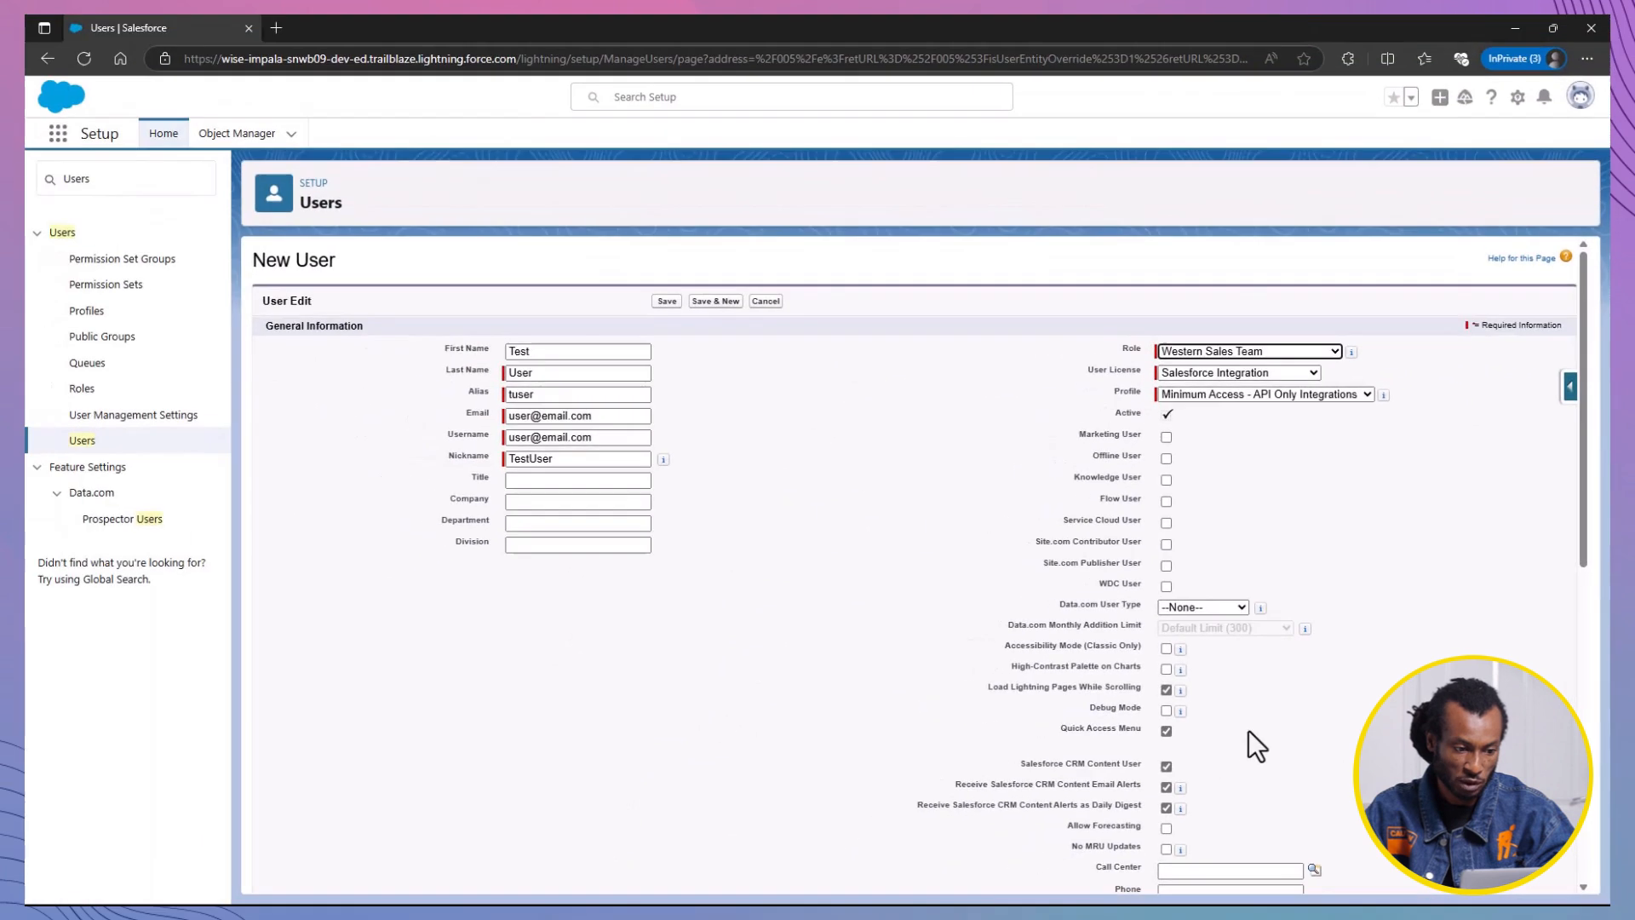
# Enable generating a new password with immediate user notification, and save the new user
pyautogui.scroll(-3, 607, 716)
pyautogui.scroll(-6, 604, 709)
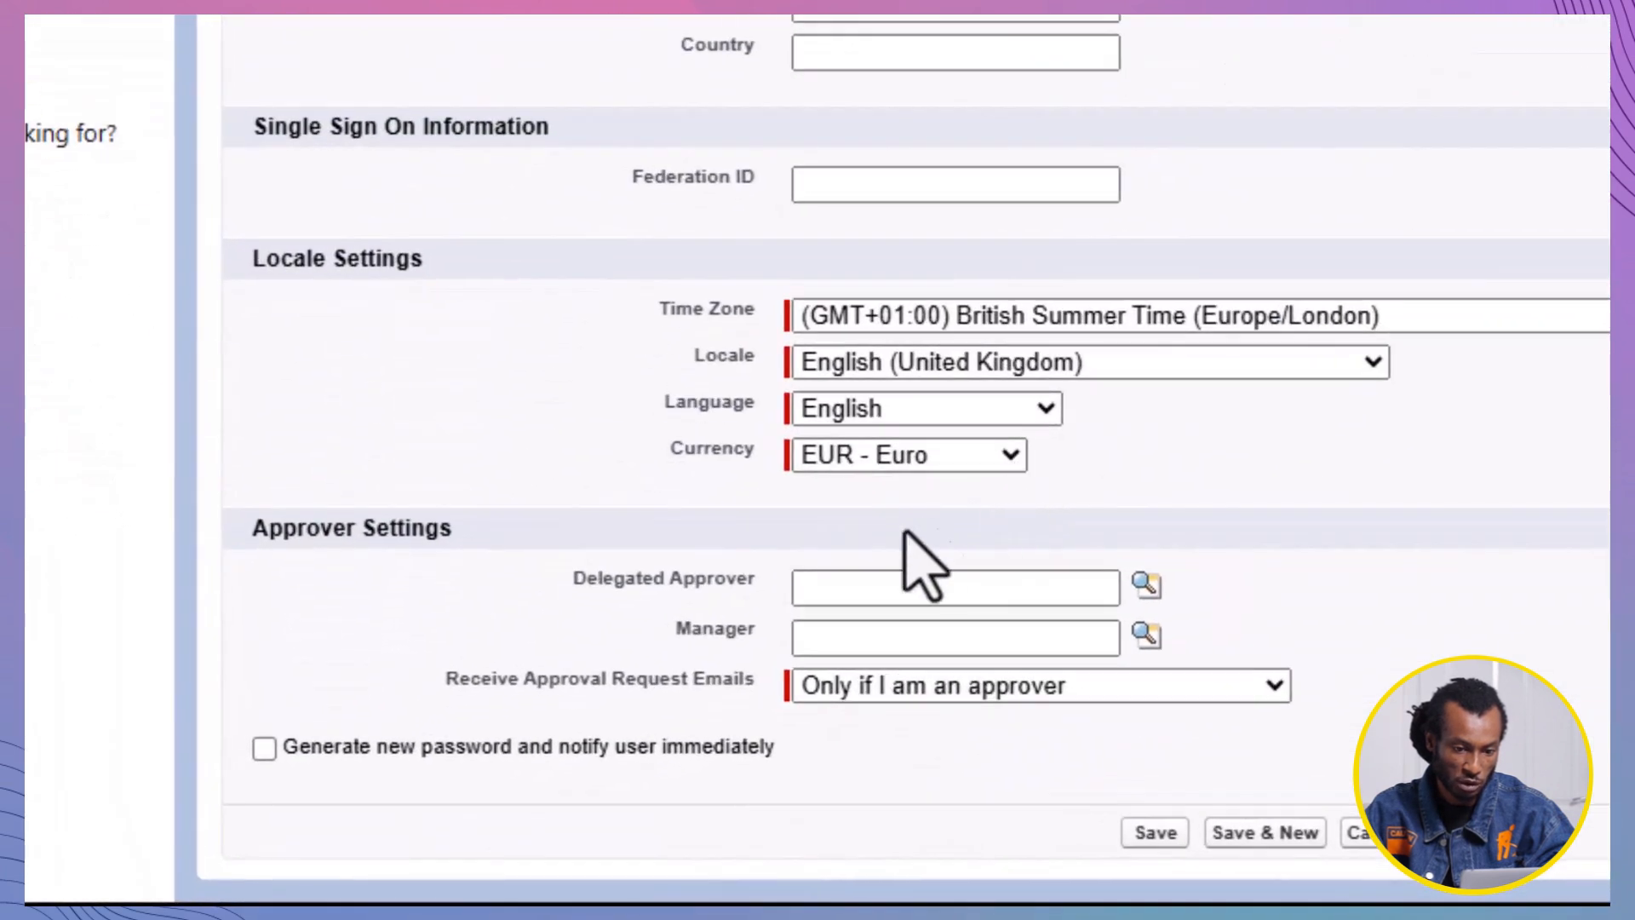
pyautogui.click(264, 748)
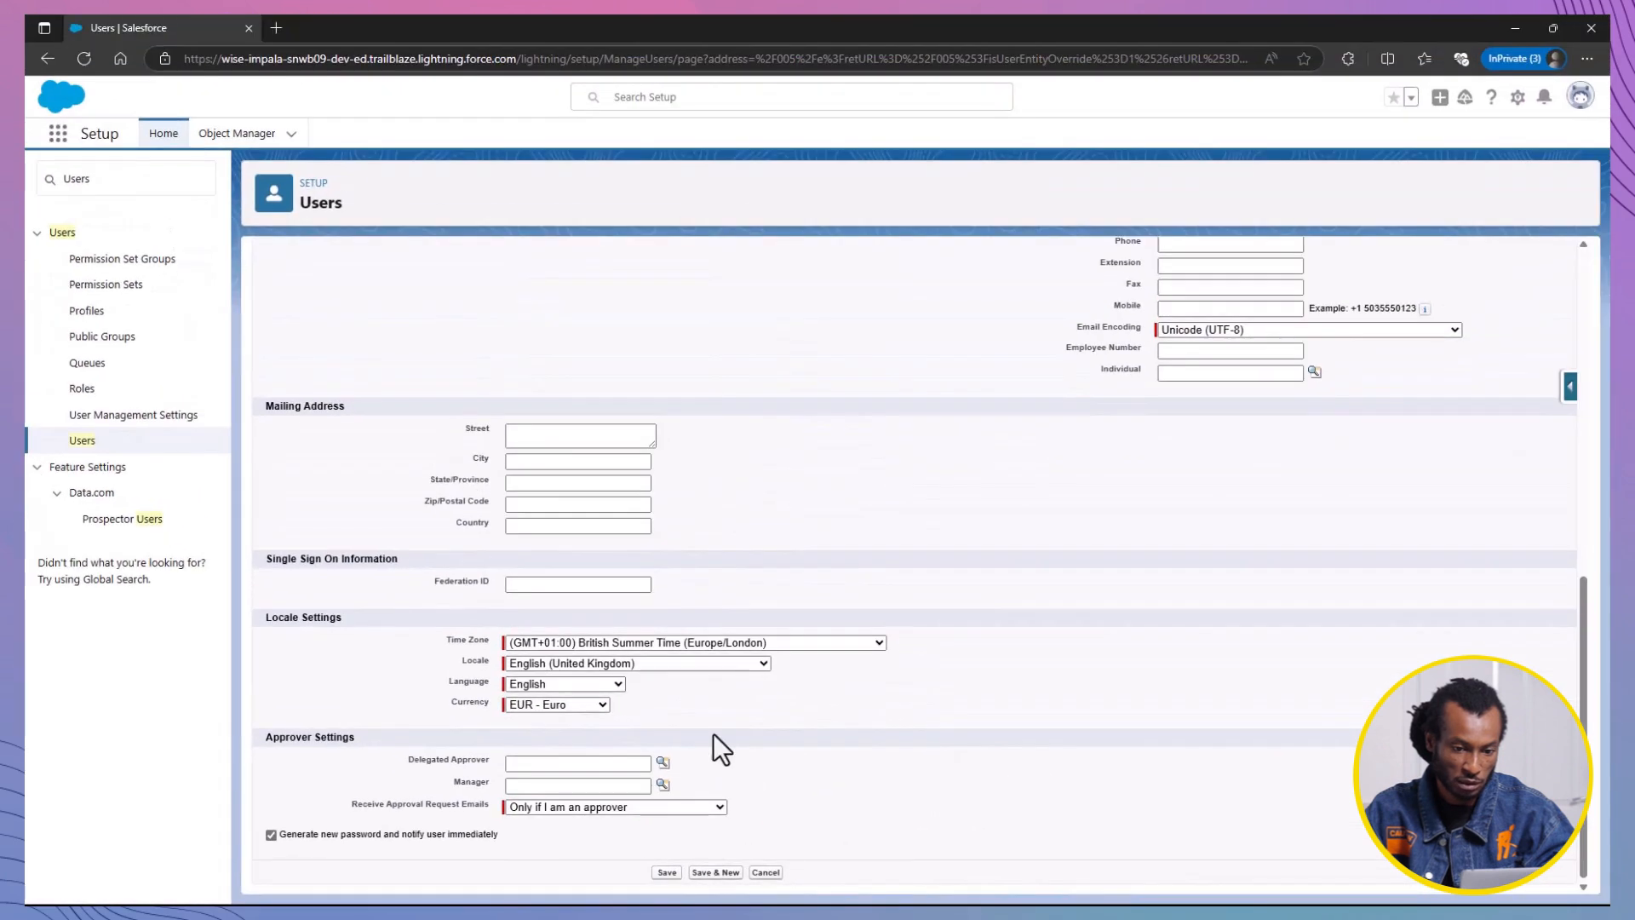
pyautogui.click(667, 872)
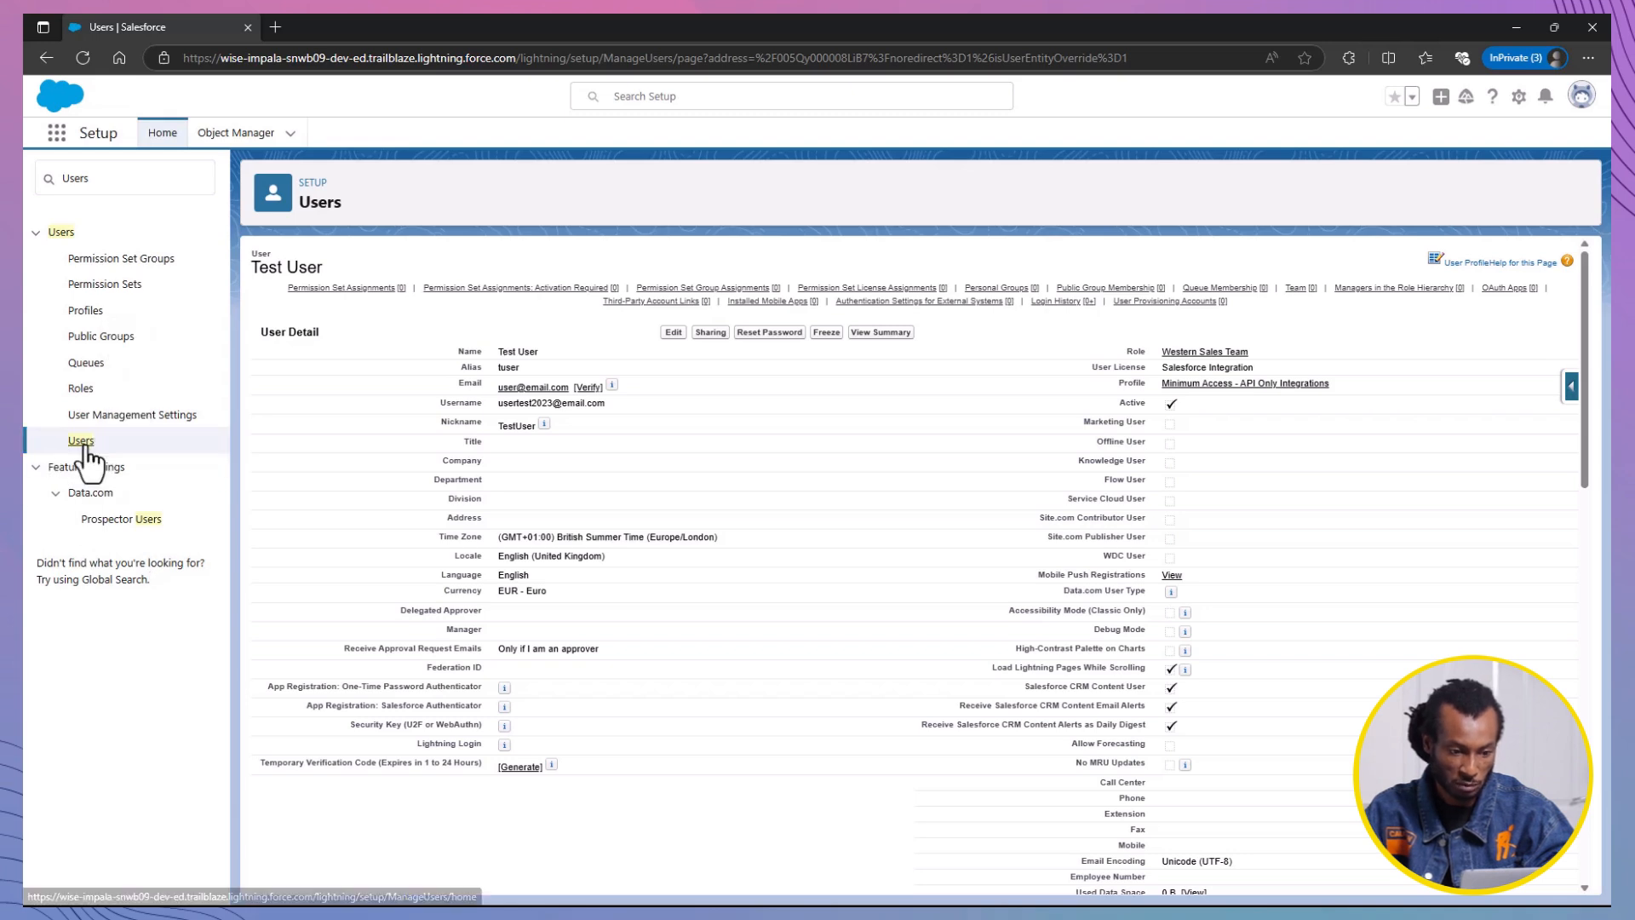
# Open the Test User record from the users list and freeze the account
pyautogui.click(92, 441)
pyautogui.click(556, 510)
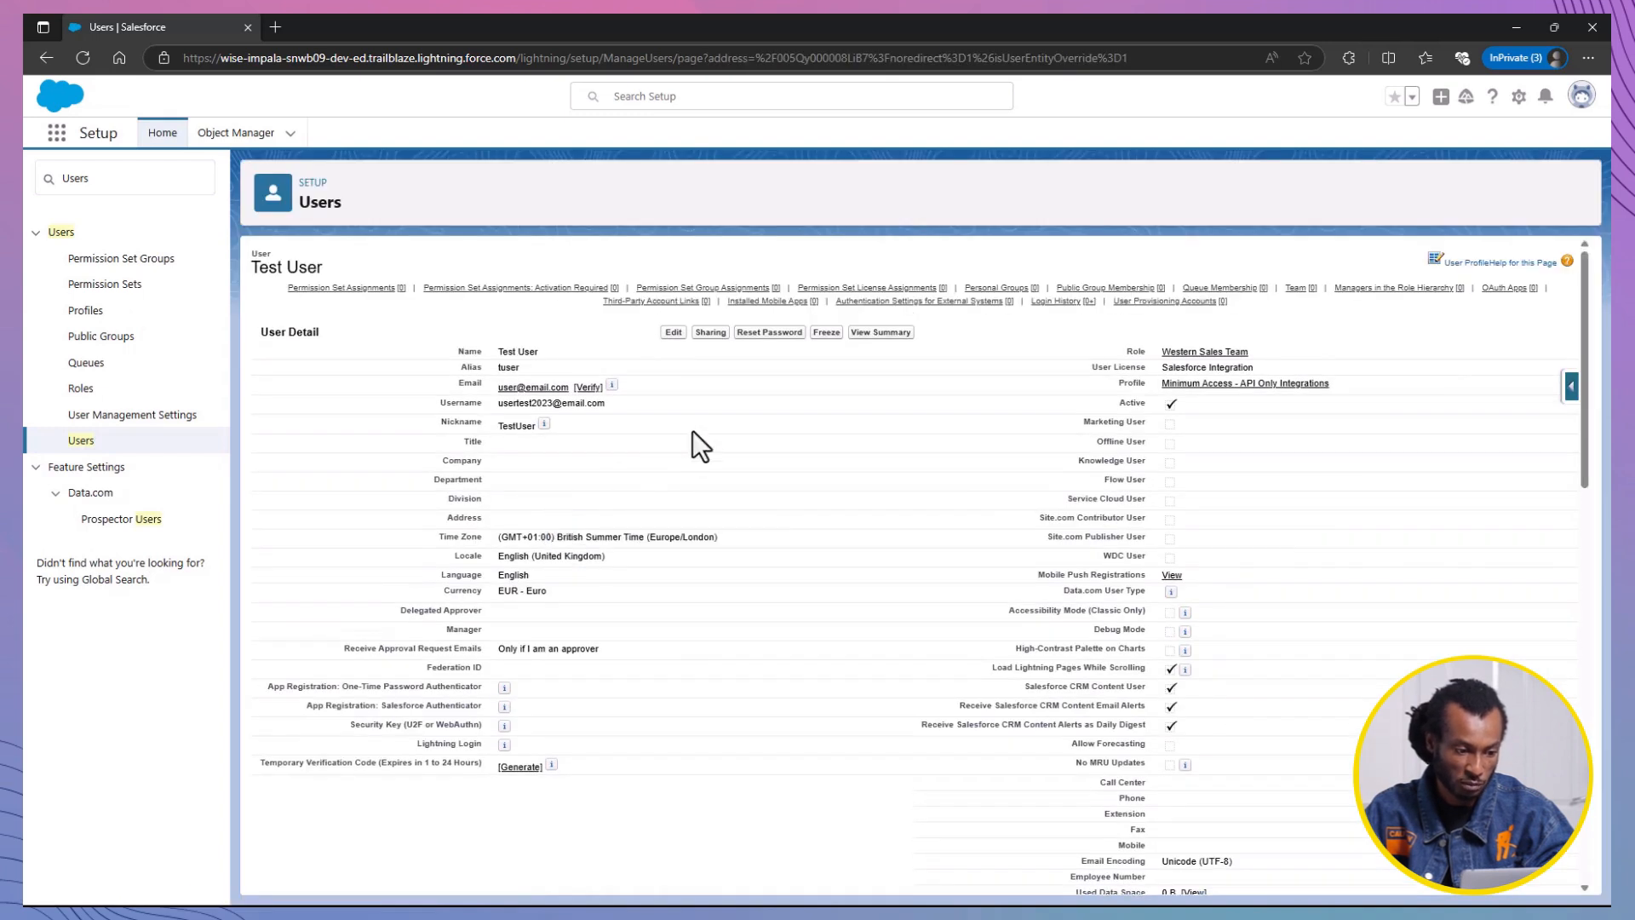
pyautogui.click(825, 333)
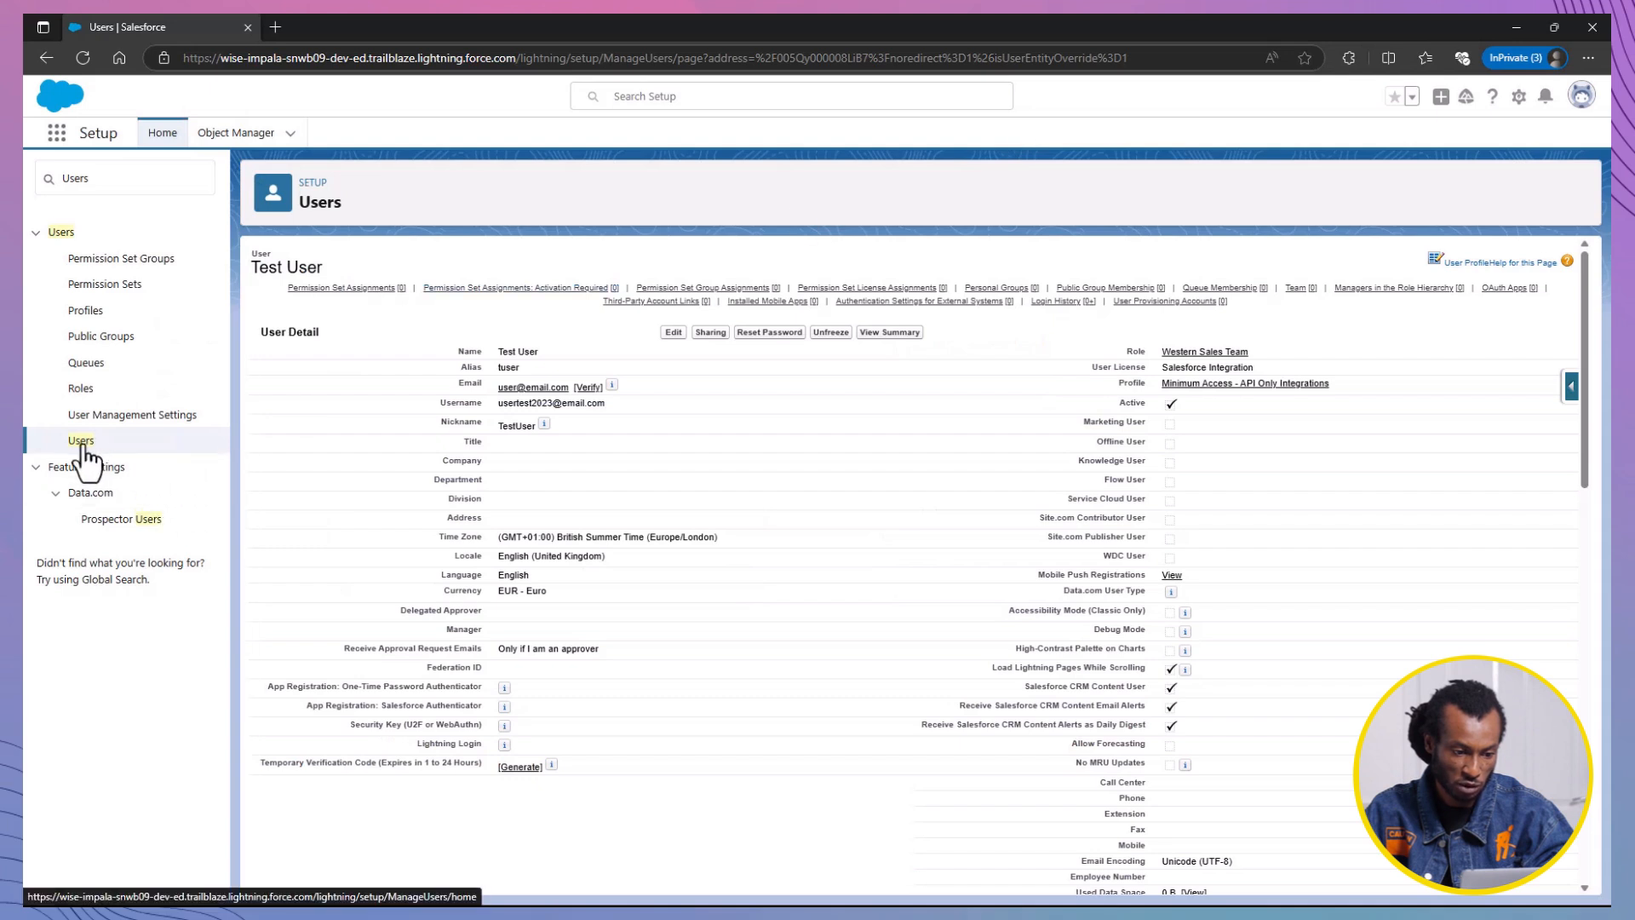
# Edit the Test User record from the users list to deactivate the account, accept the deactivation notice and save
pyautogui.click(81, 439)
pyautogui.click(583, 510)
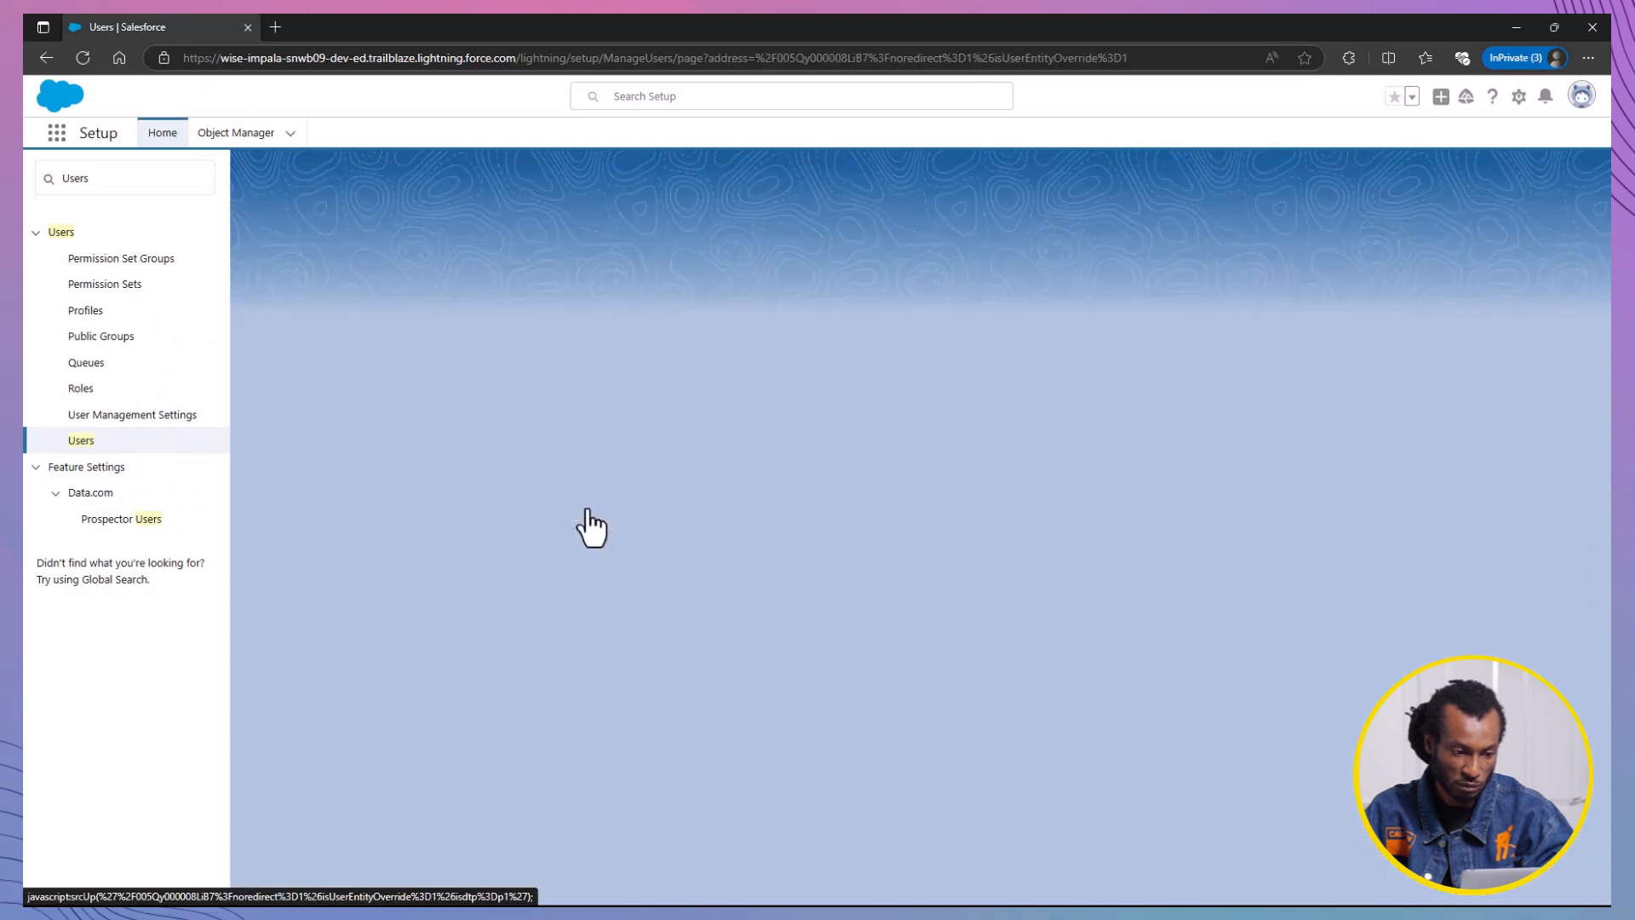
pyautogui.click(670, 333)
pyautogui.click(1175, 421)
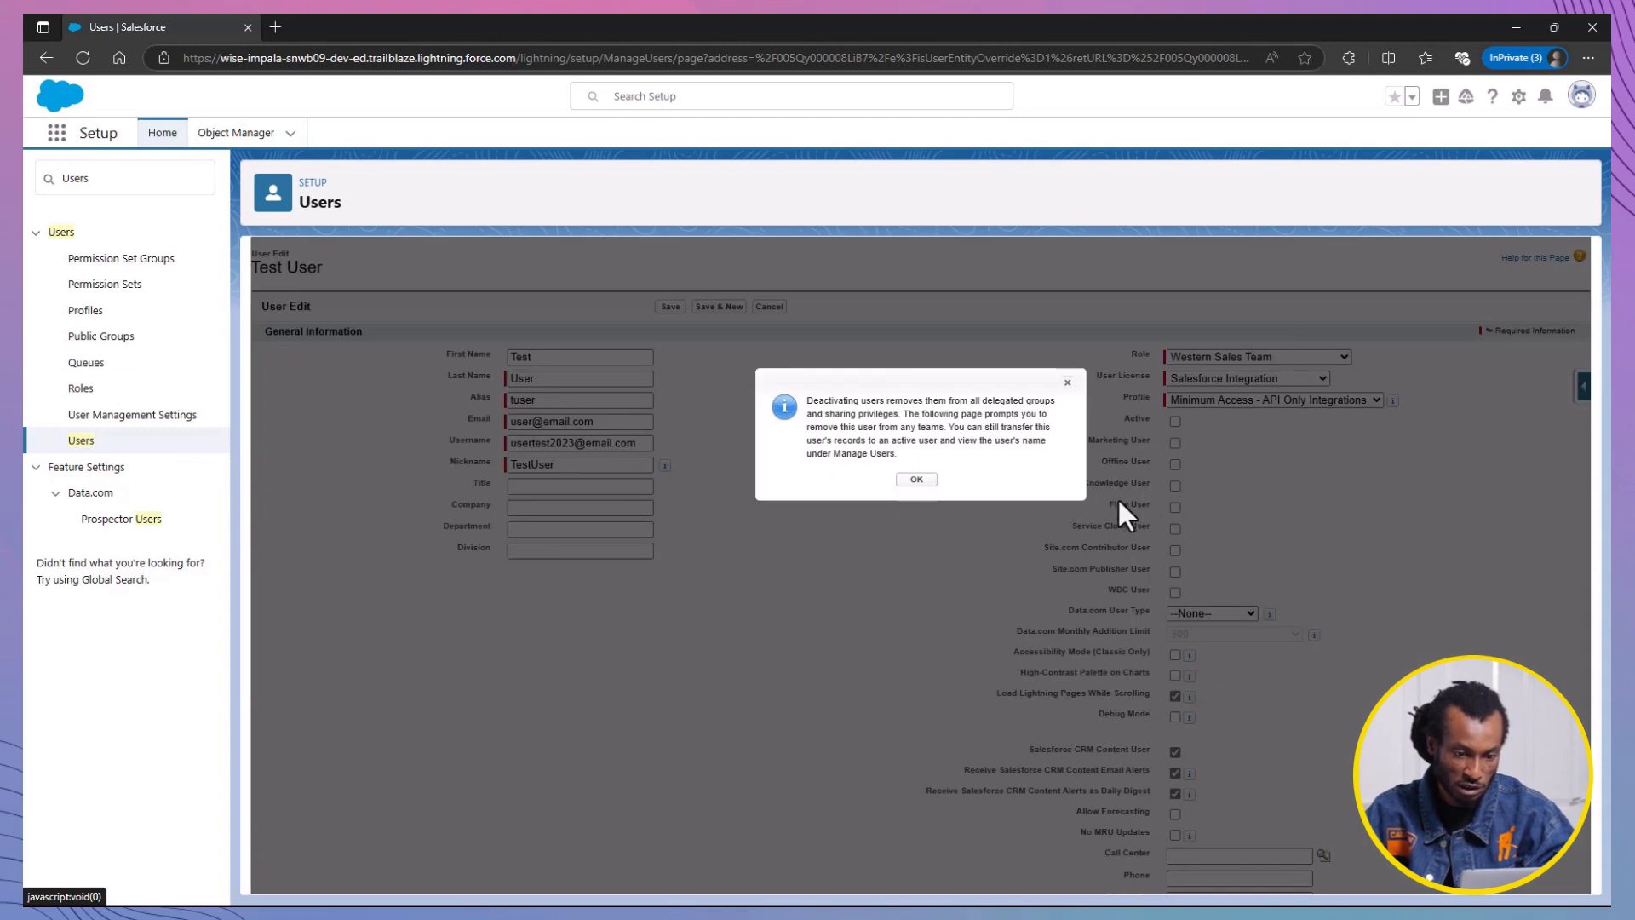
pyautogui.click(916, 479)
pyautogui.scroll(-7, 923, 482)
pyautogui.click(667, 875)
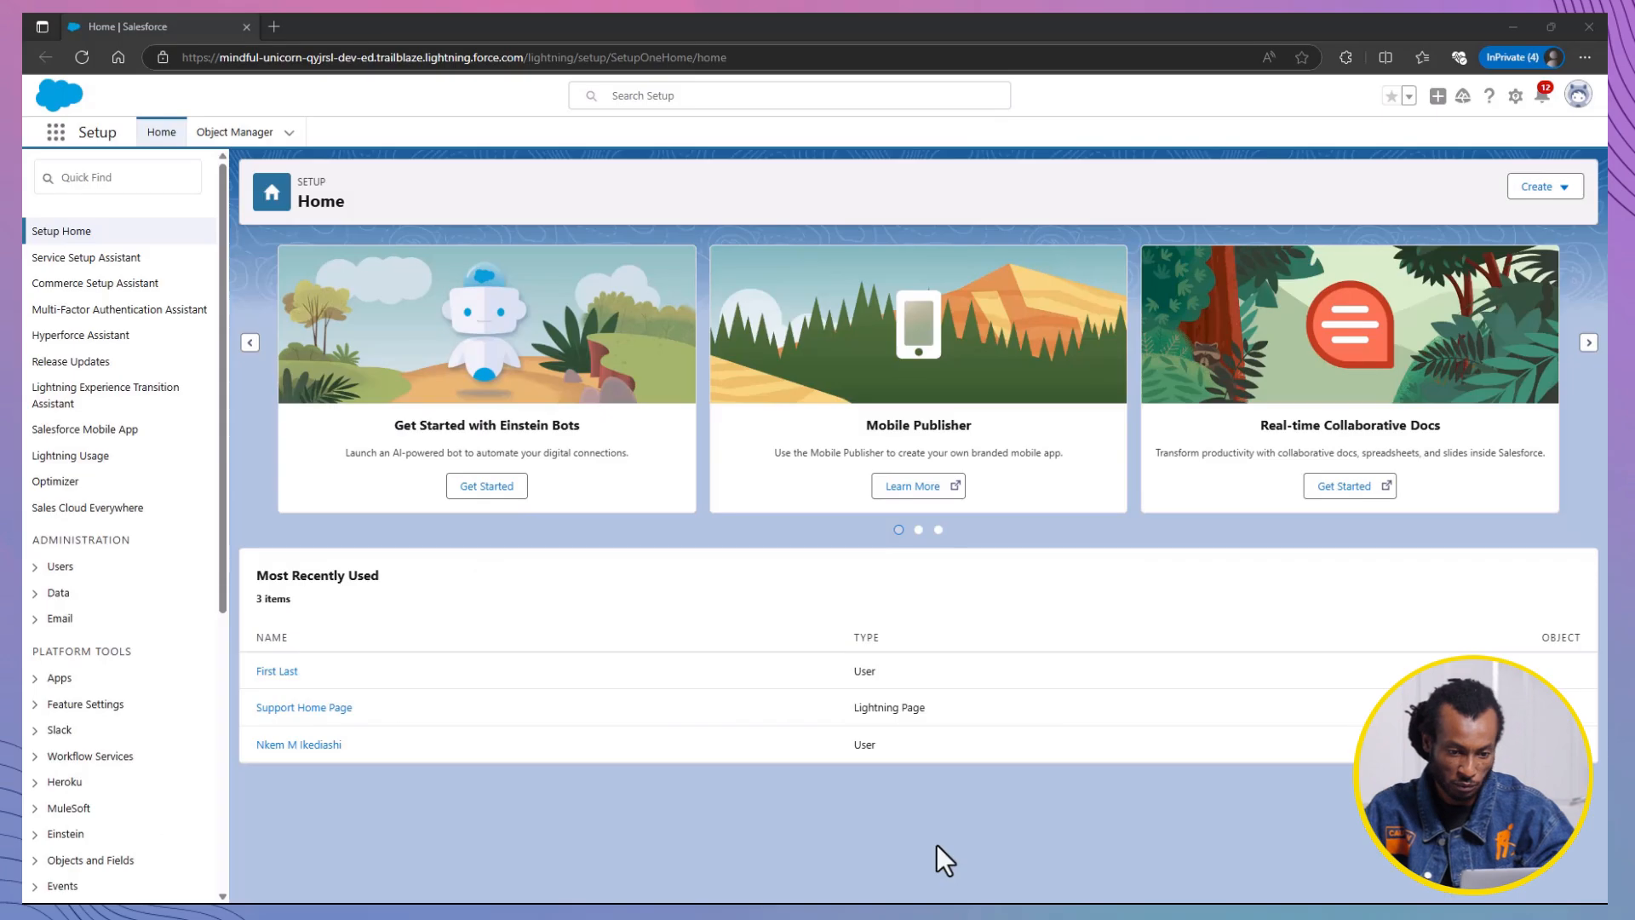
# Open Setup, find the Users page by searching for Users, and start a new user
pyautogui.click(1516, 97)
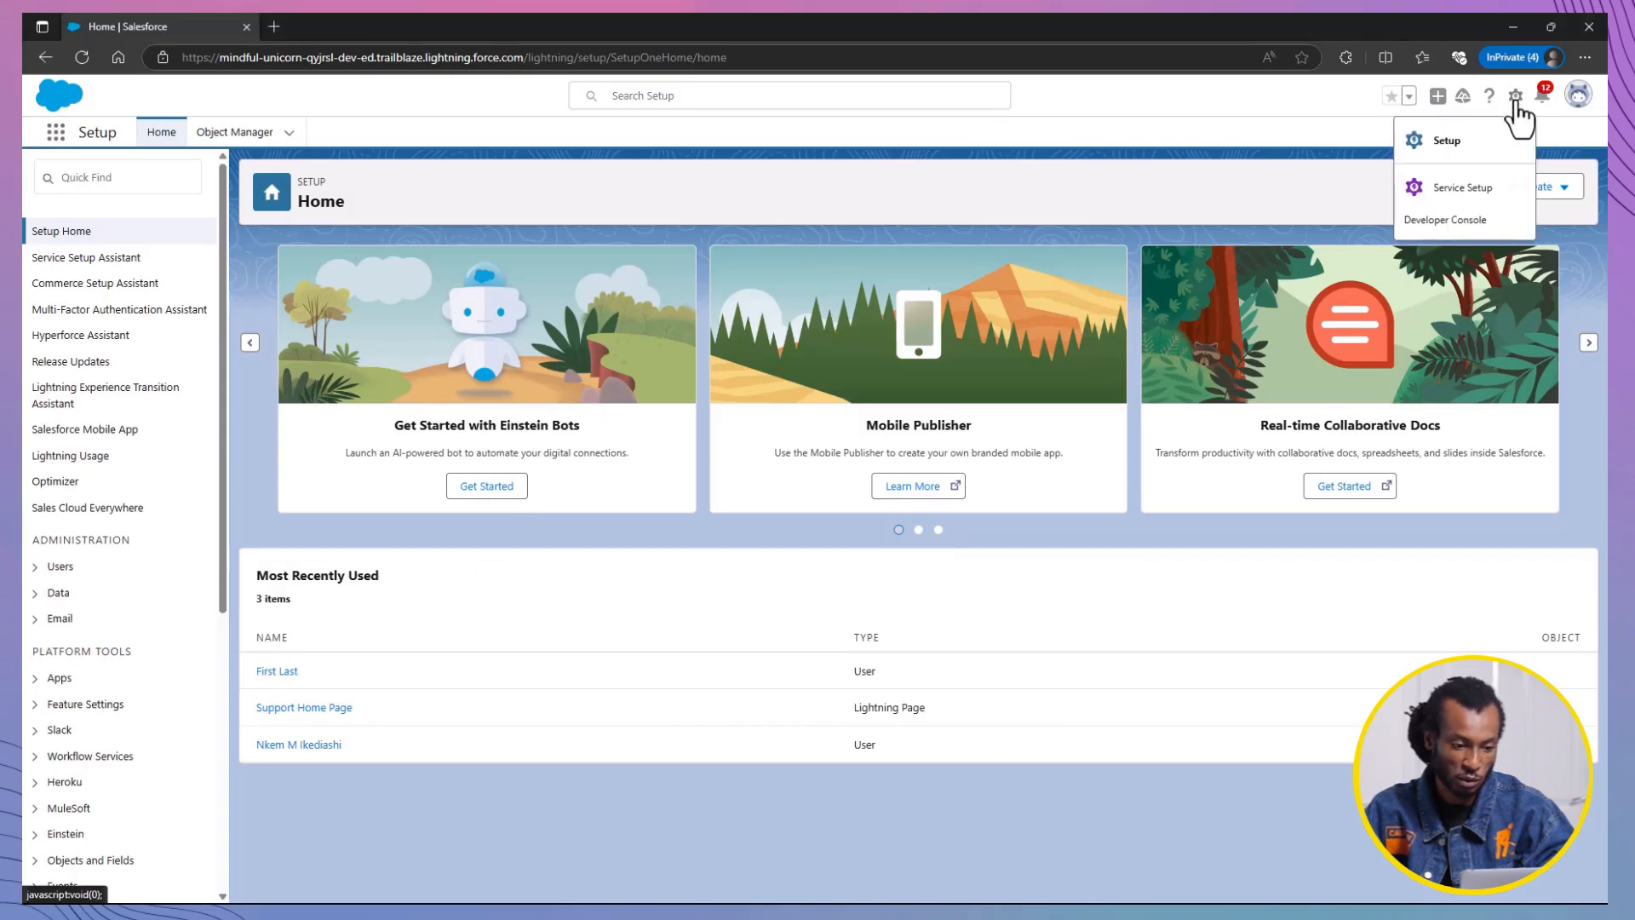
pyautogui.click(1463, 153)
pyautogui.click(124, 177)
pyautogui.write('Users')
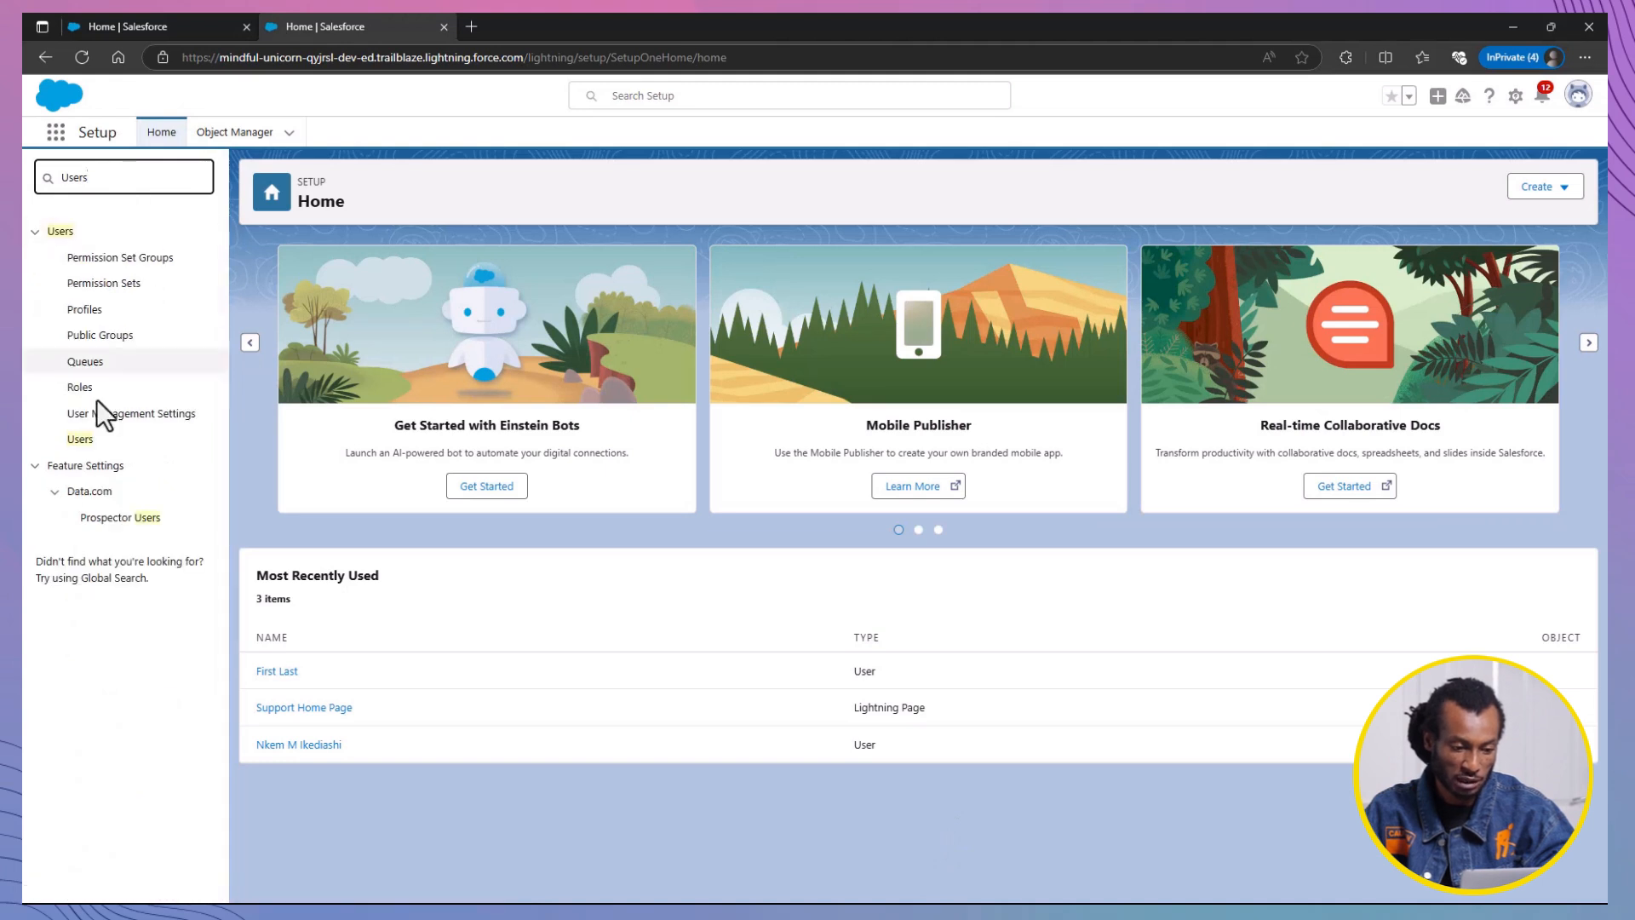
pyautogui.click(80, 440)
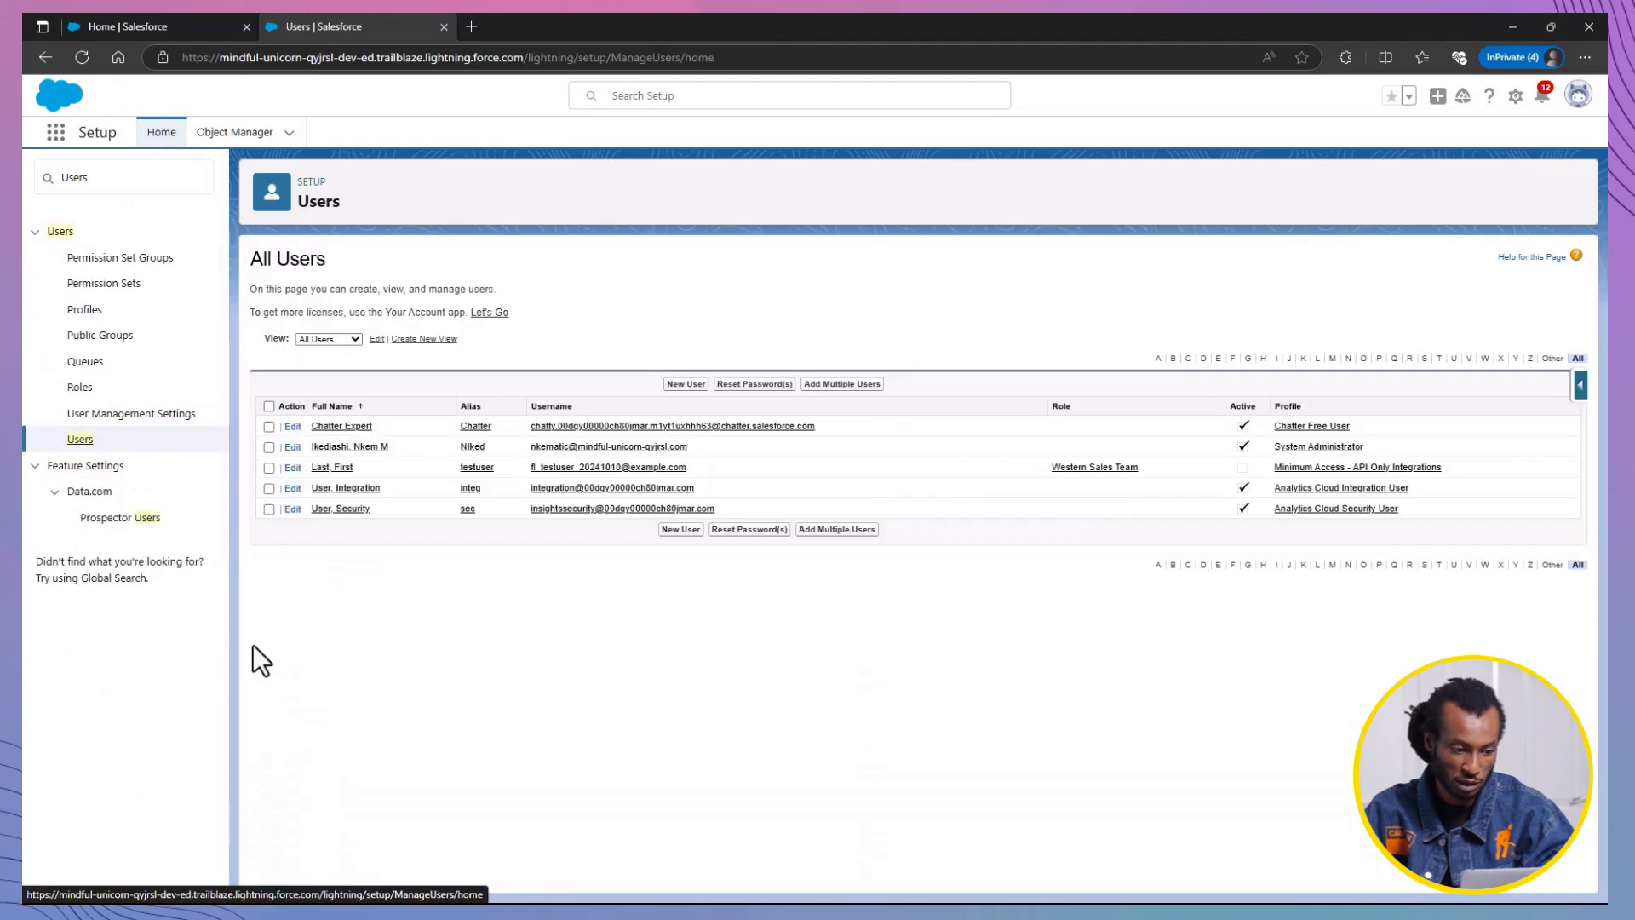
pyautogui.click(687, 384)
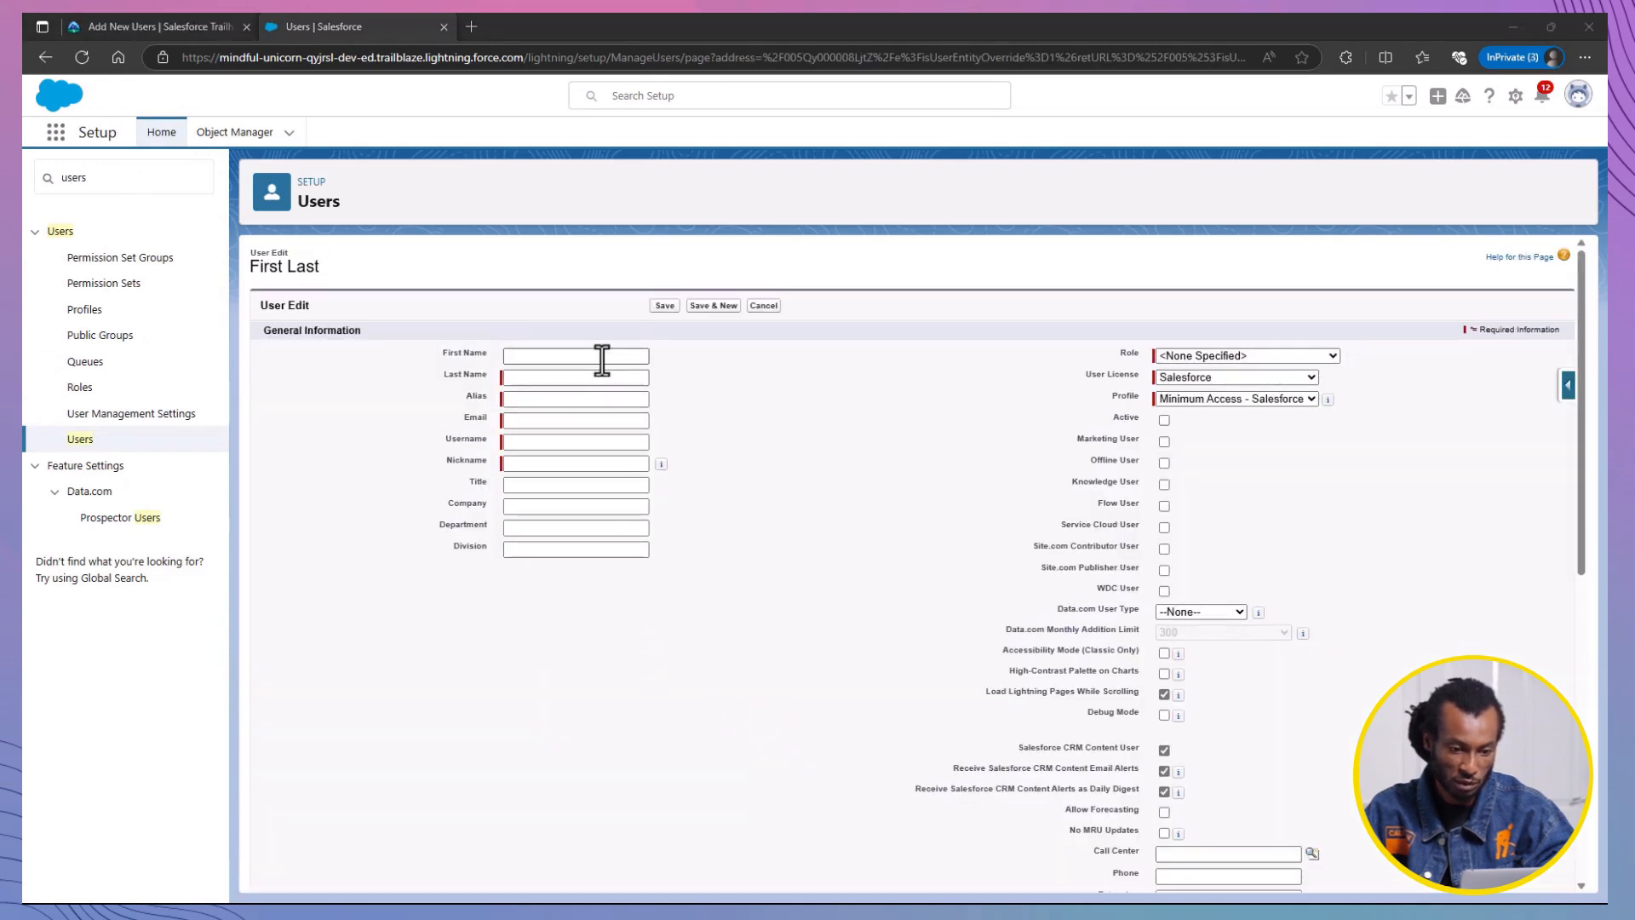
# Enter first name First, last name Last and alias testuser in the user form
pyautogui.click(602, 358)
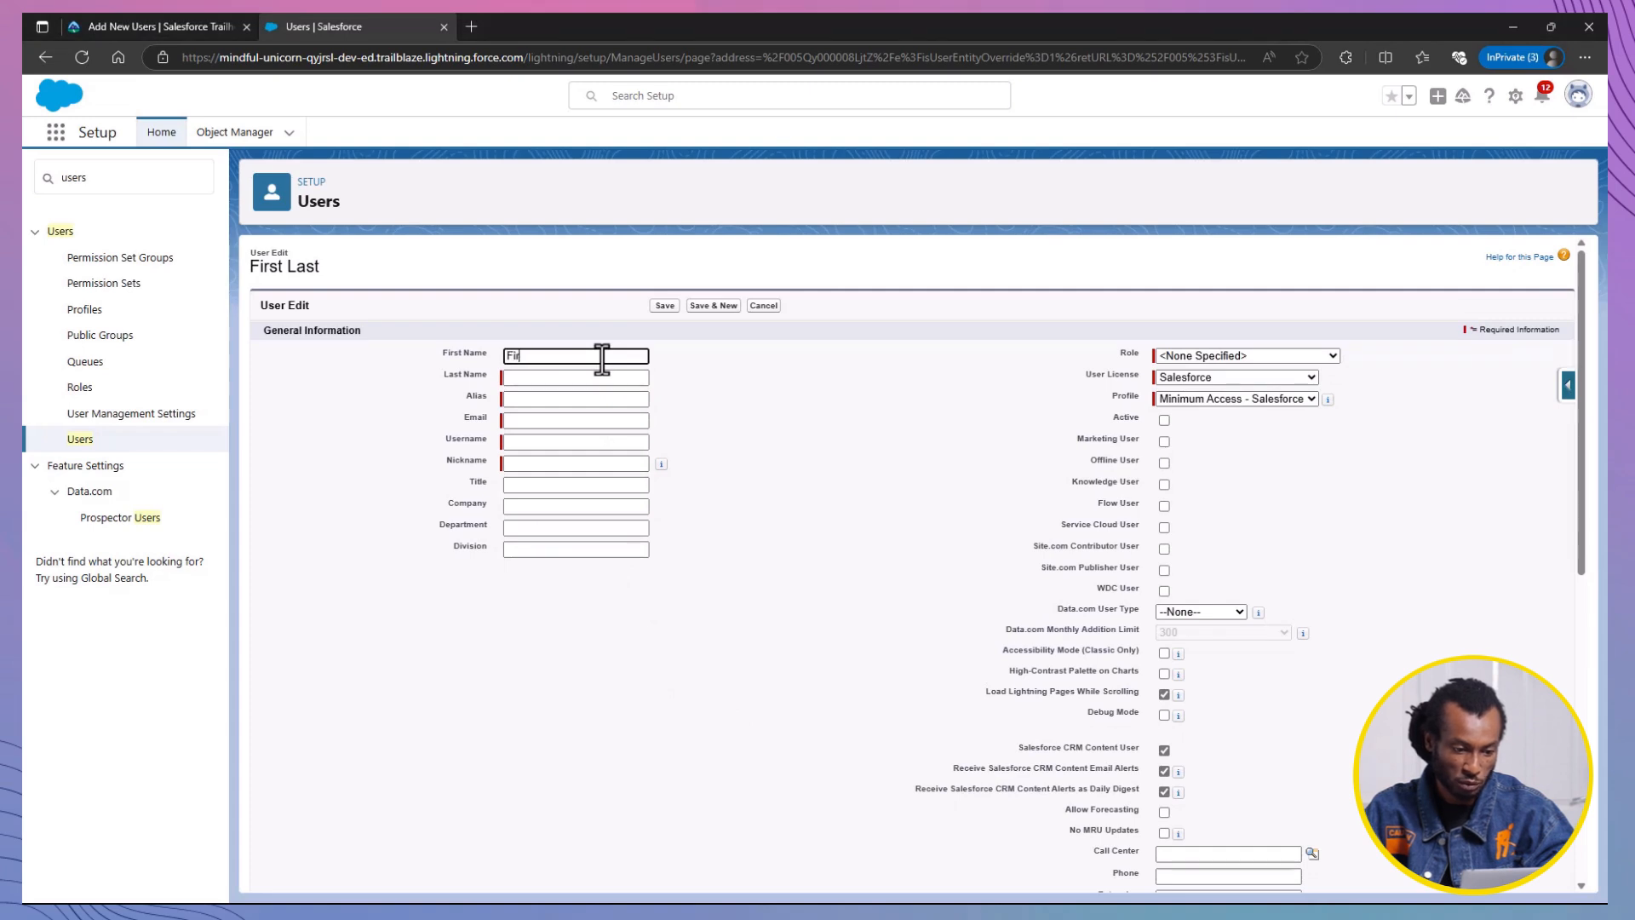
pyautogui.press('Tab')
pyautogui.write('Last')
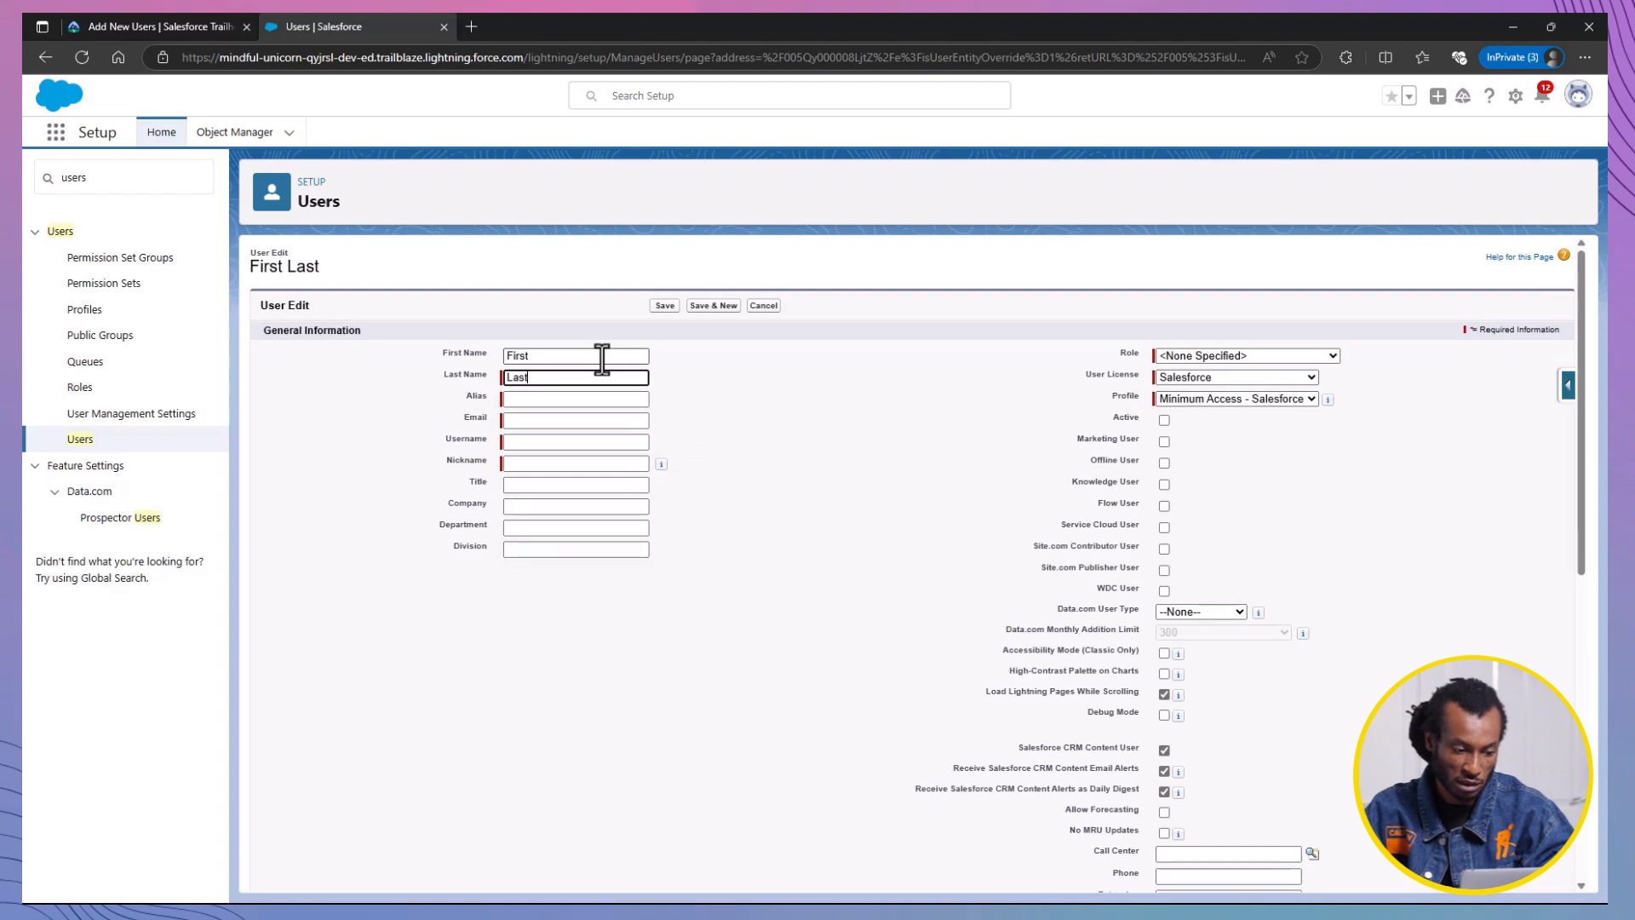
pyautogui.press('Tab')
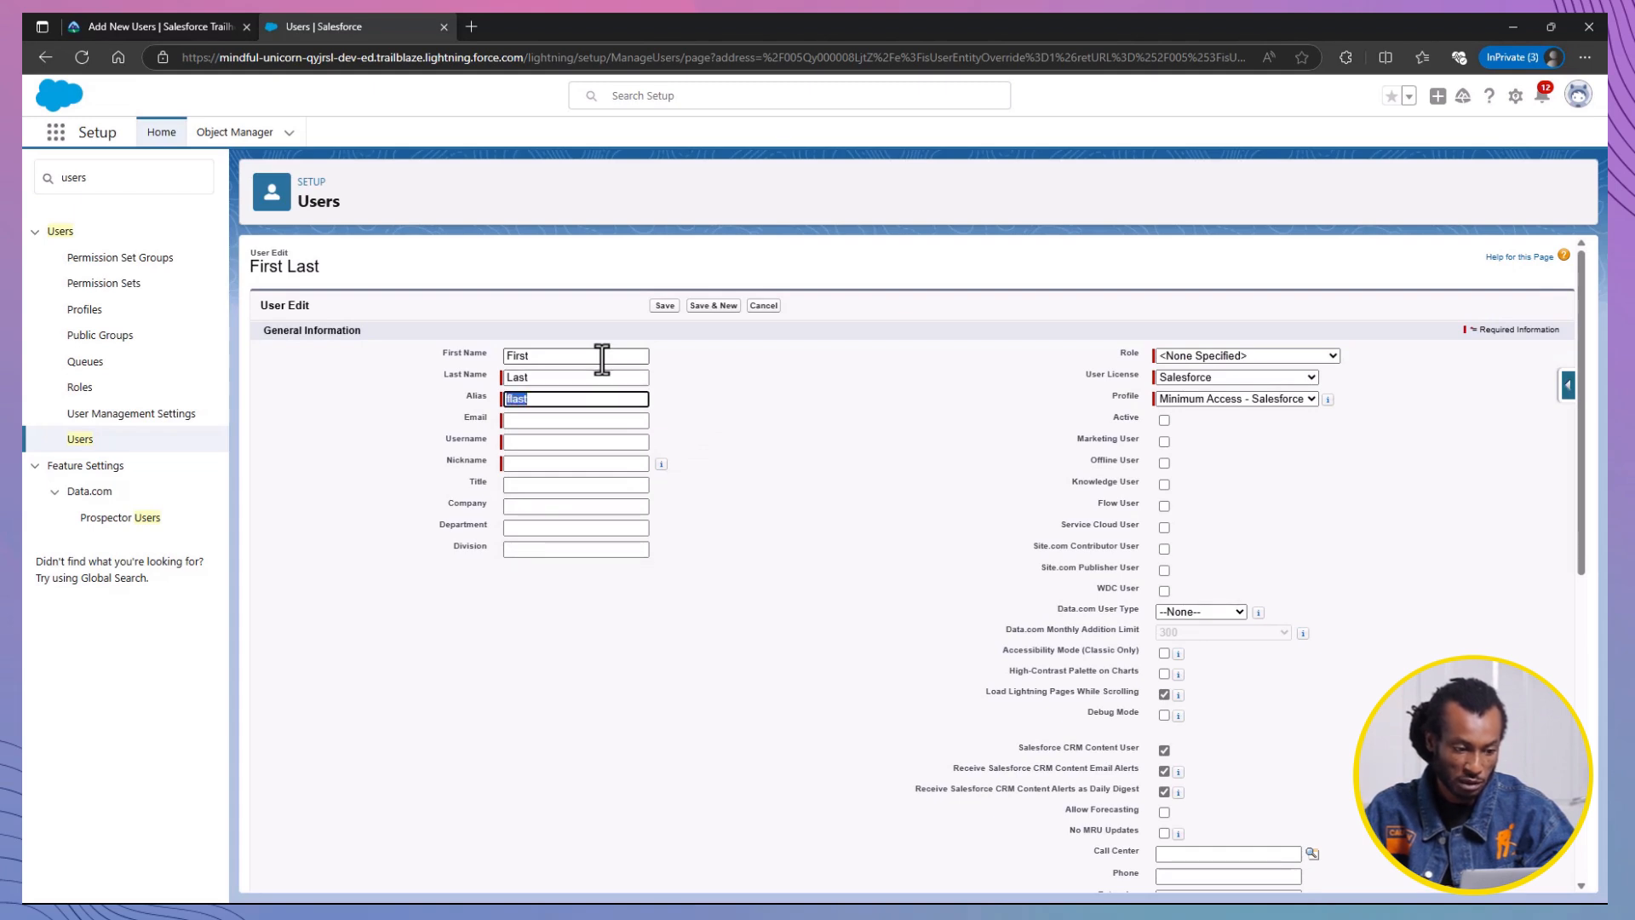
pyautogui.write('testuser')
pyautogui.press('Tab')
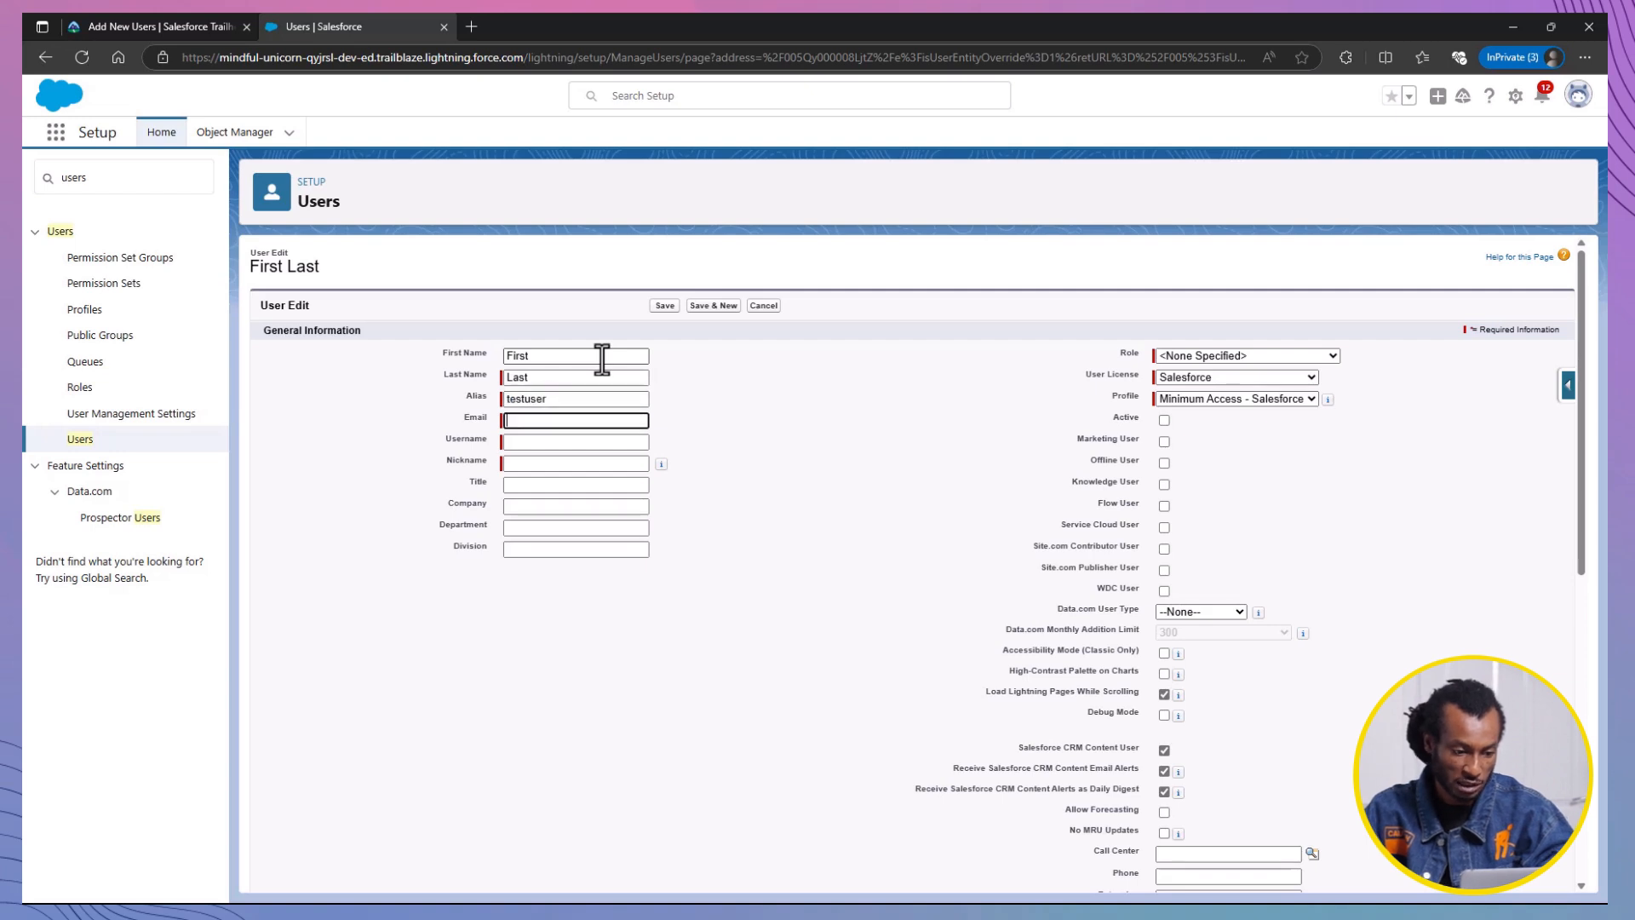
# Enter the test user's email and a unique username in email format built from initials FL, testuser and the date 20241010
pyautogui.write('testuser@example.com')
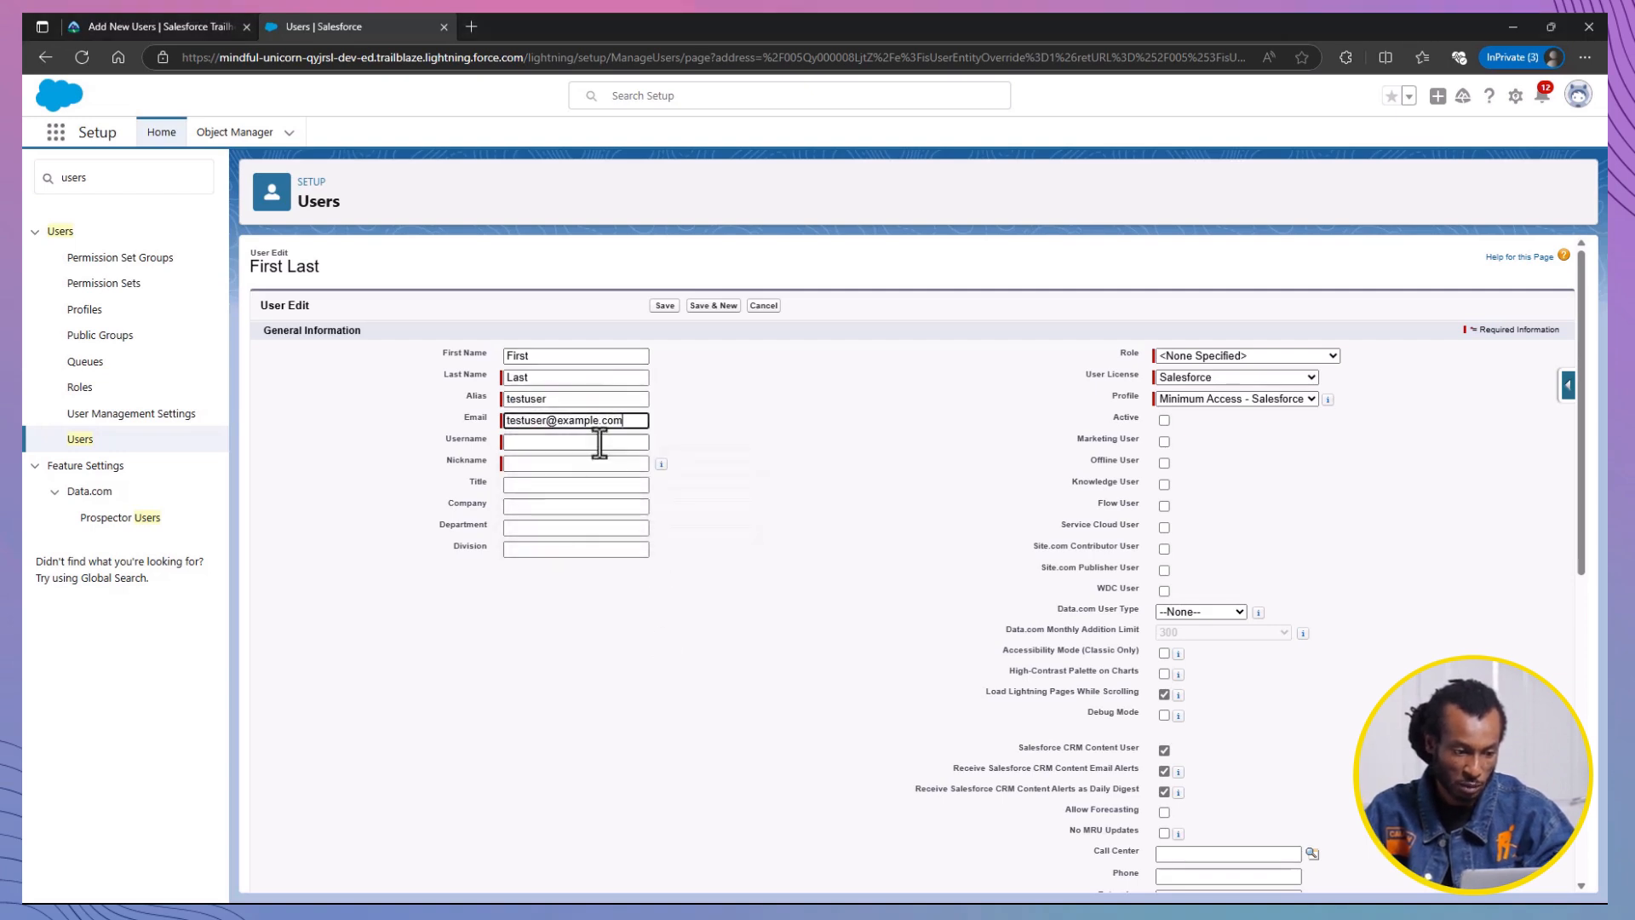
pyautogui.press('Tab')
pyautogui.write('FL')
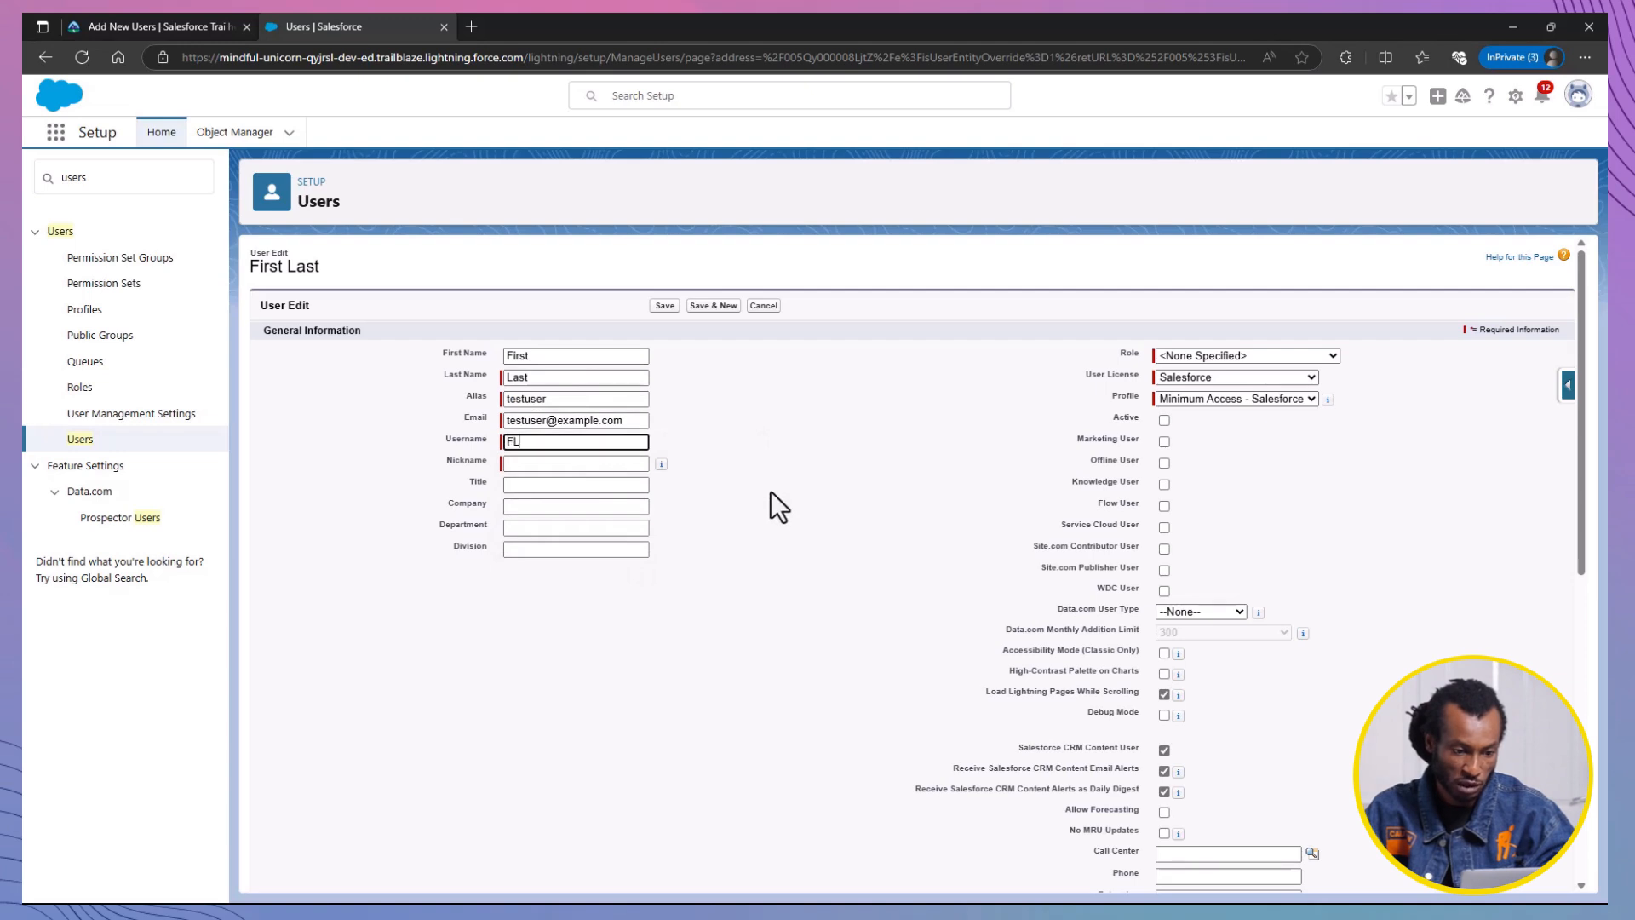
pyautogui.write('_testuser_2024')
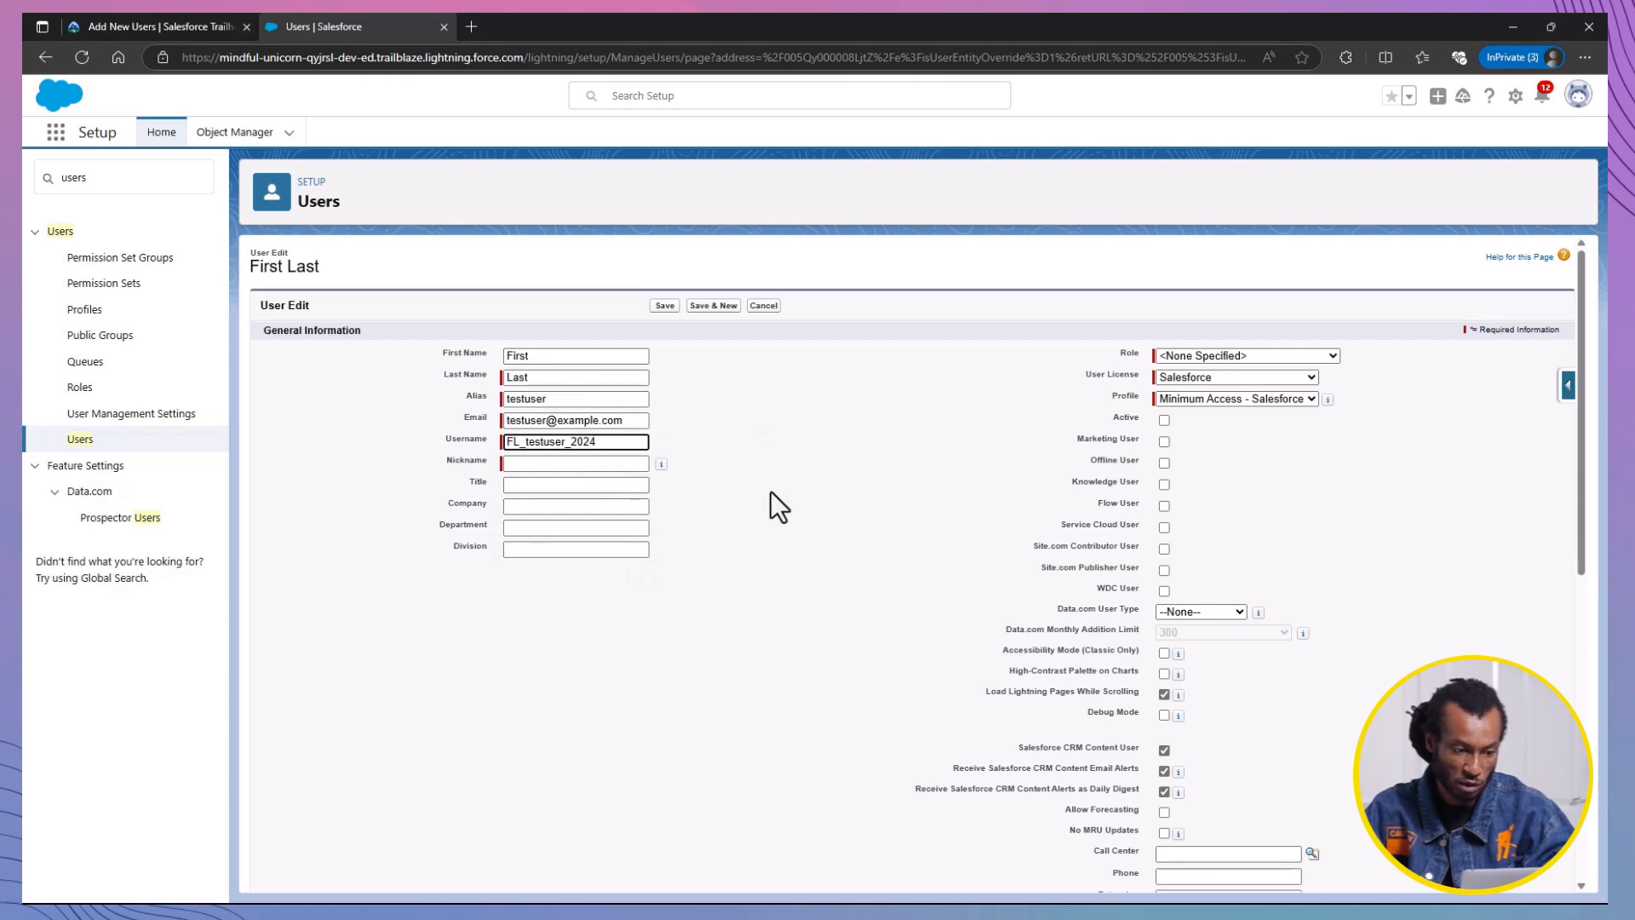
pyautogui.write('1010@example.com')
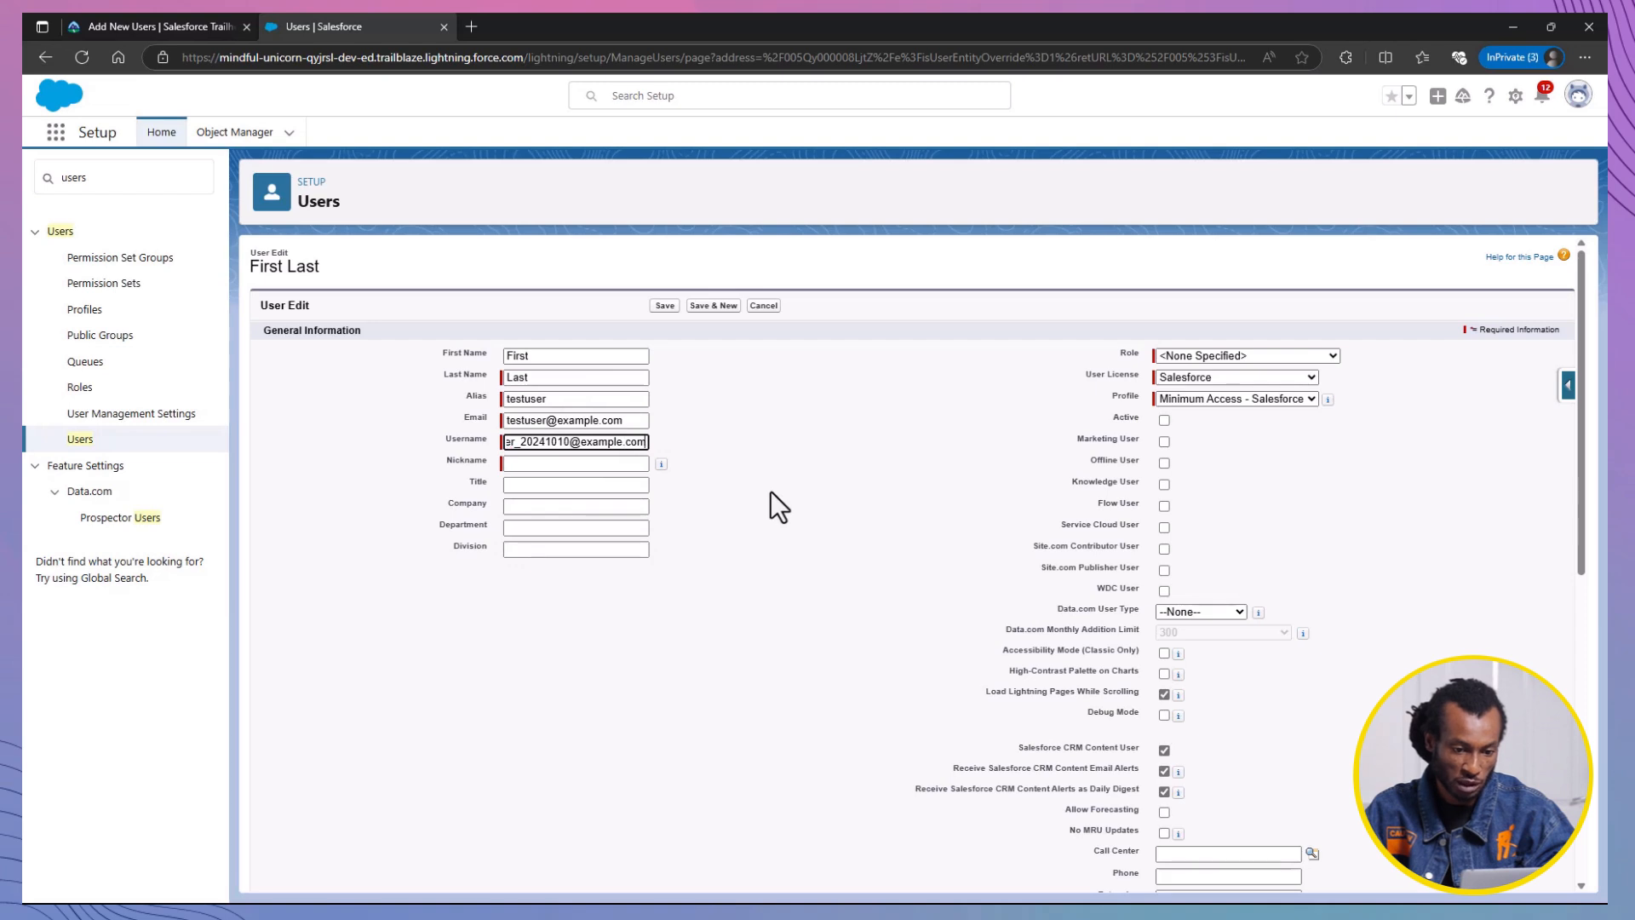
pyautogui.press('Tab')
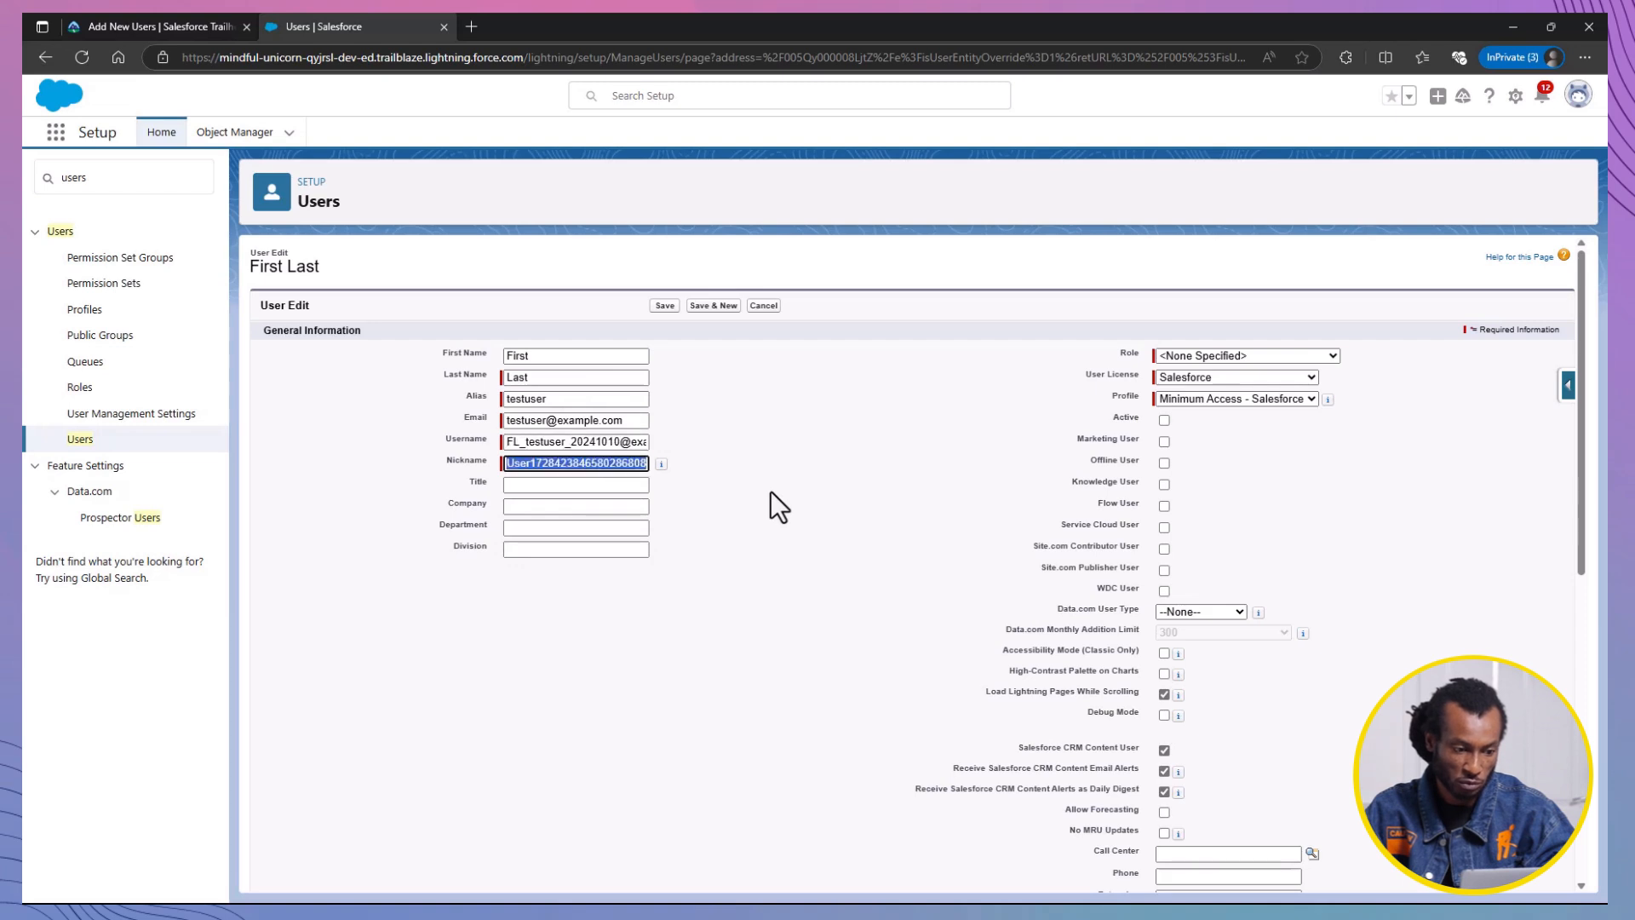
# Assign the user the Western Sales Team role, the Salesforce license and the Minimum Access - Salesforce profile
pyautogui.click(1285, 355)
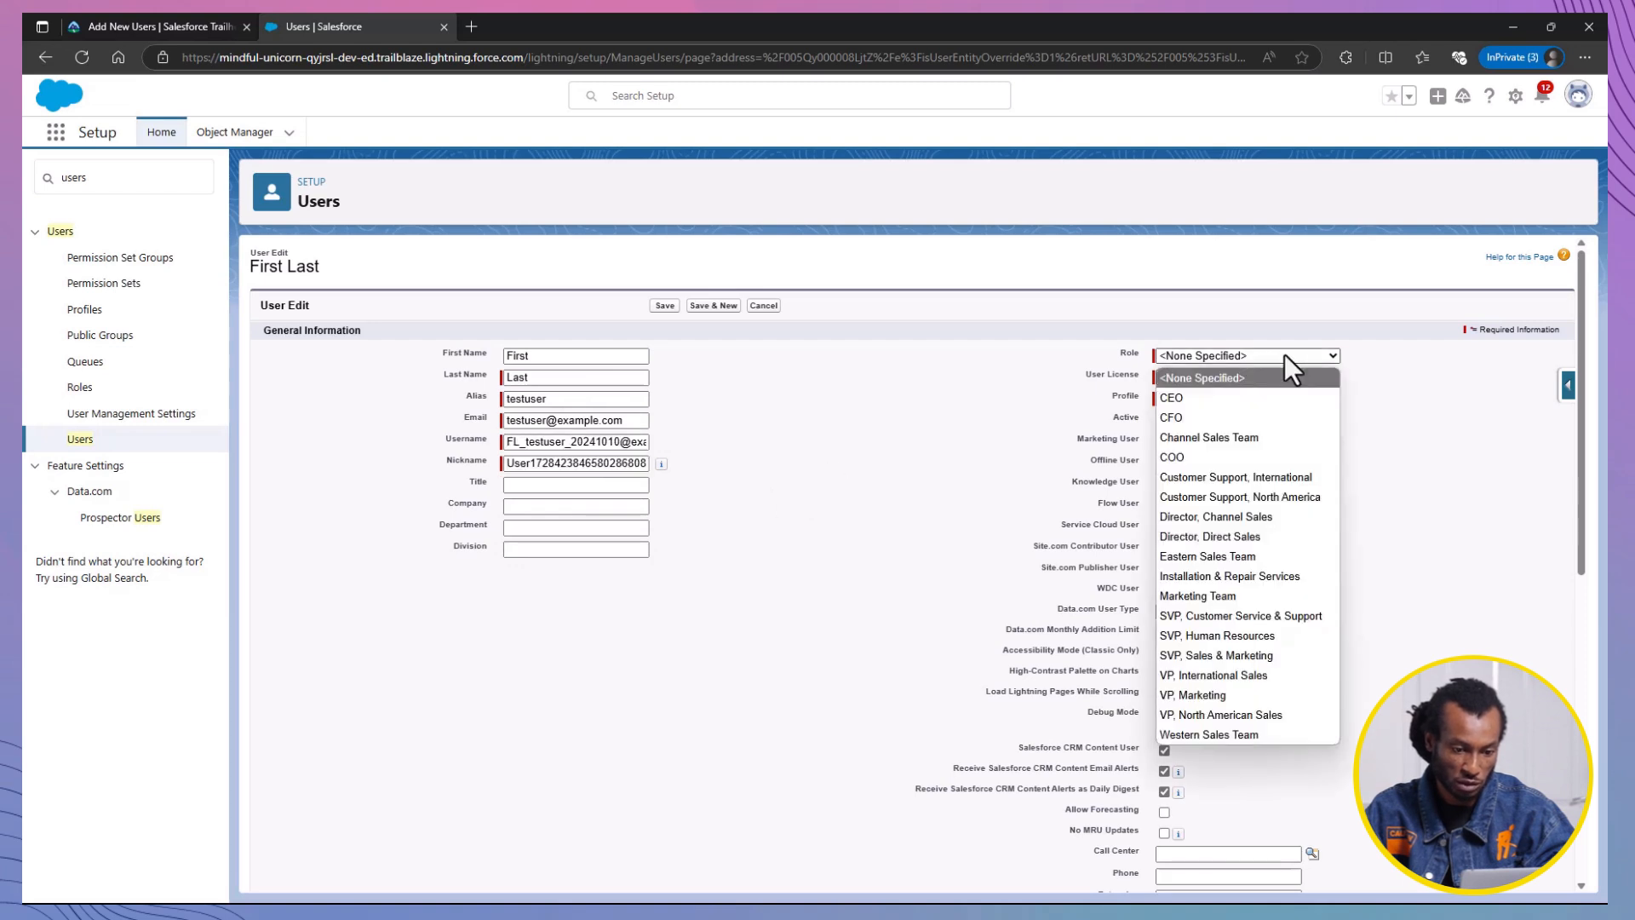
pyautogui.click(1210, 734)
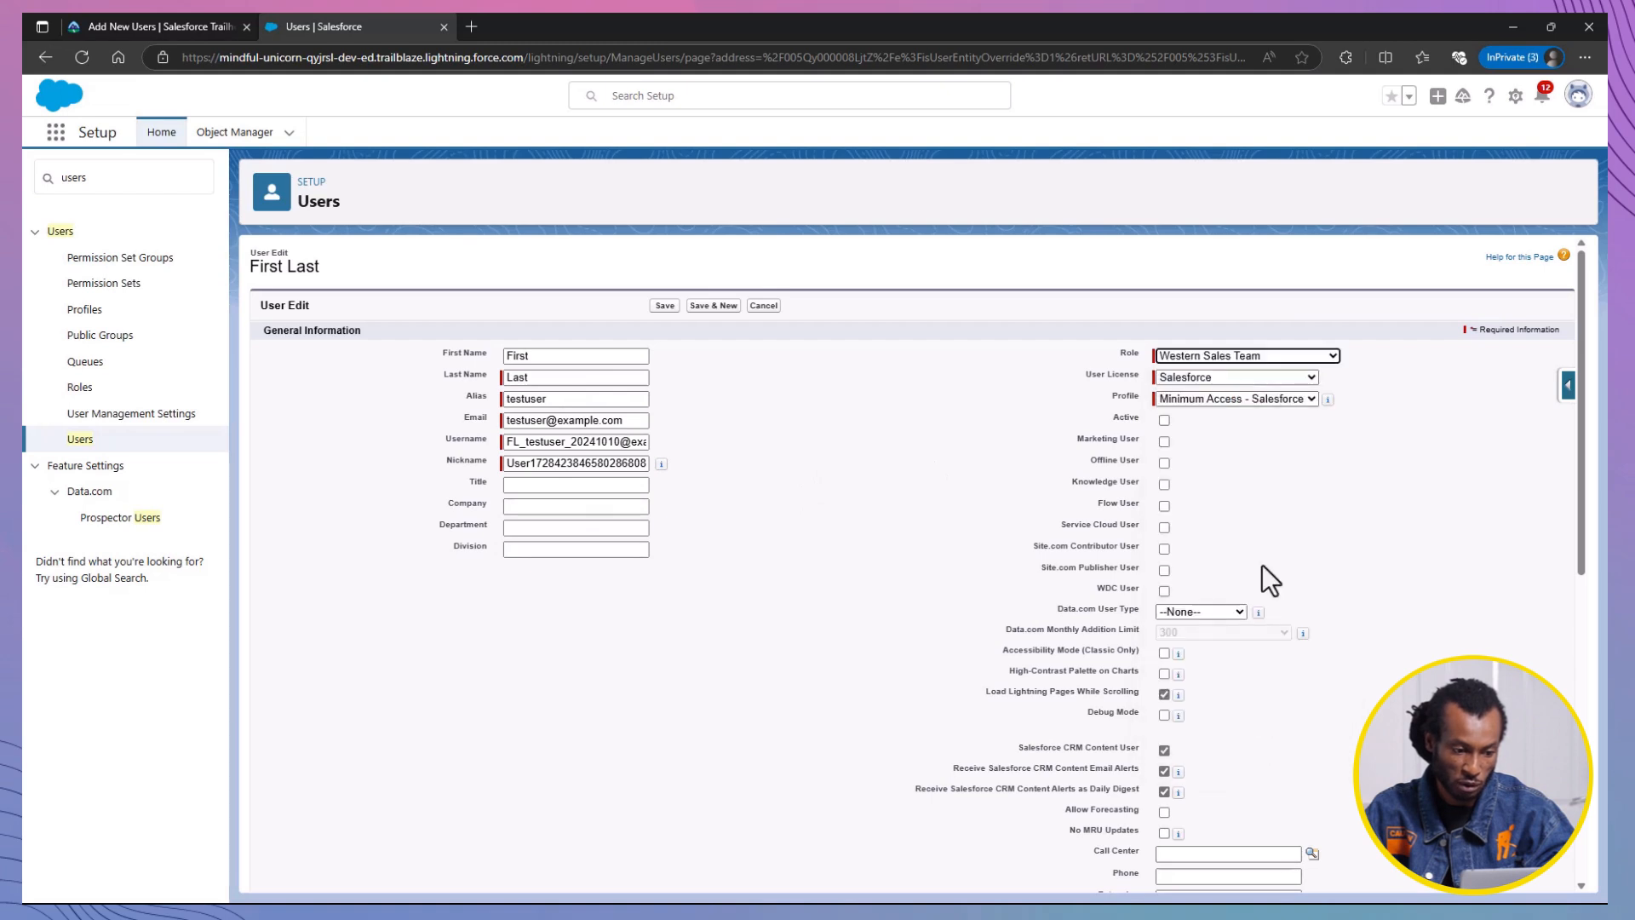
pyautogui.click(1222, 380)
pyautogui.click(1236, 454)
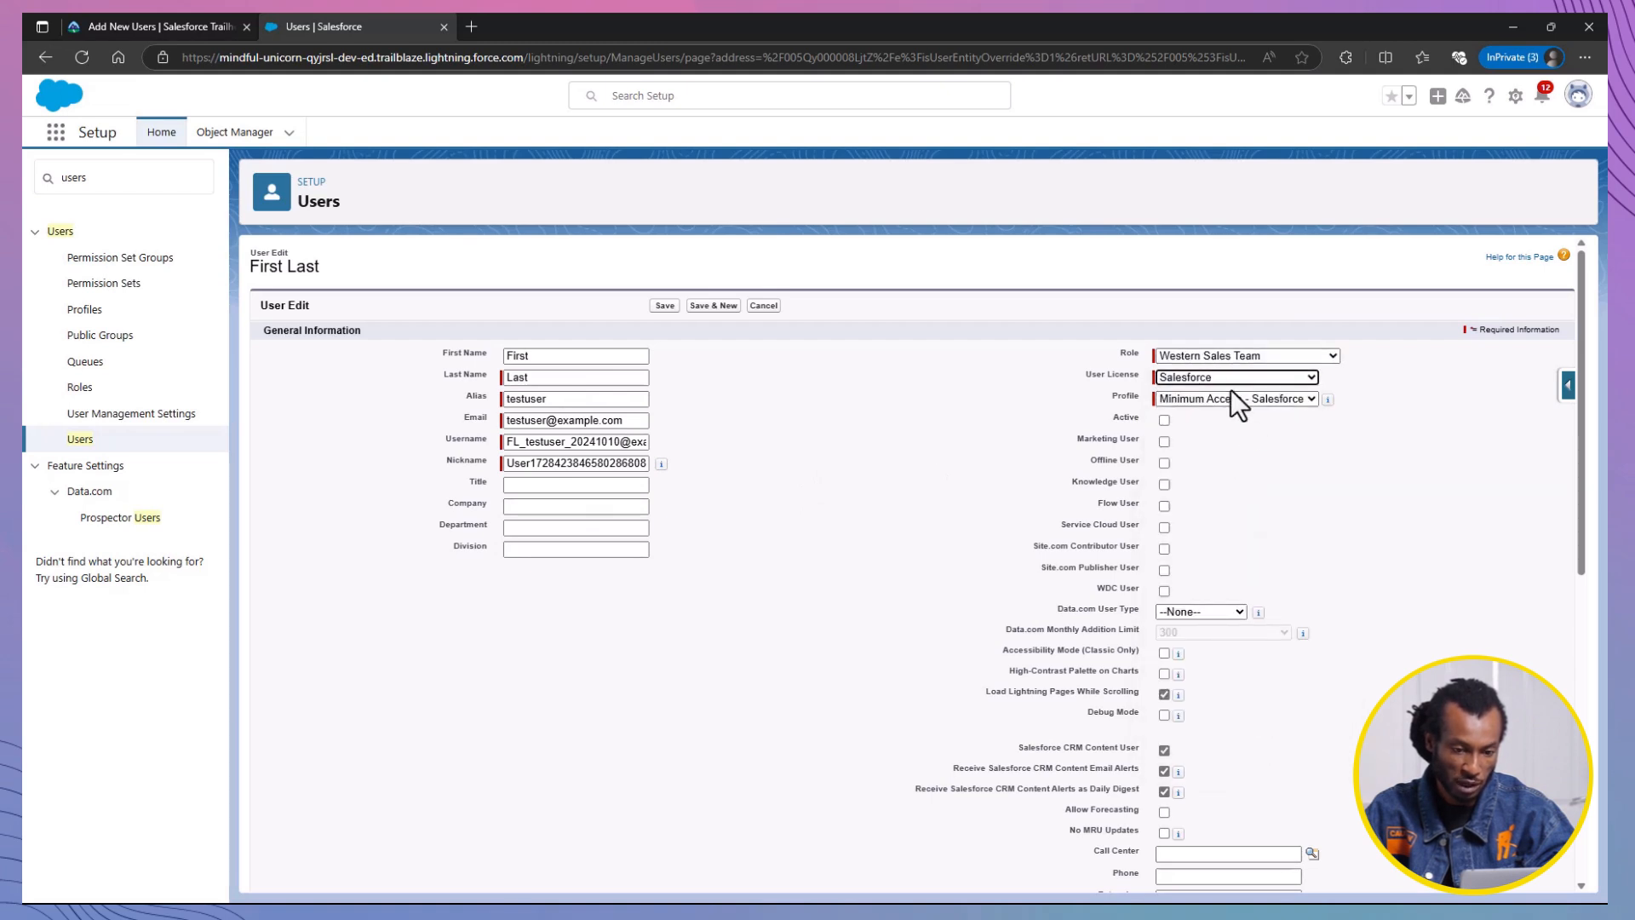
pyautogui.click(1234, 400)
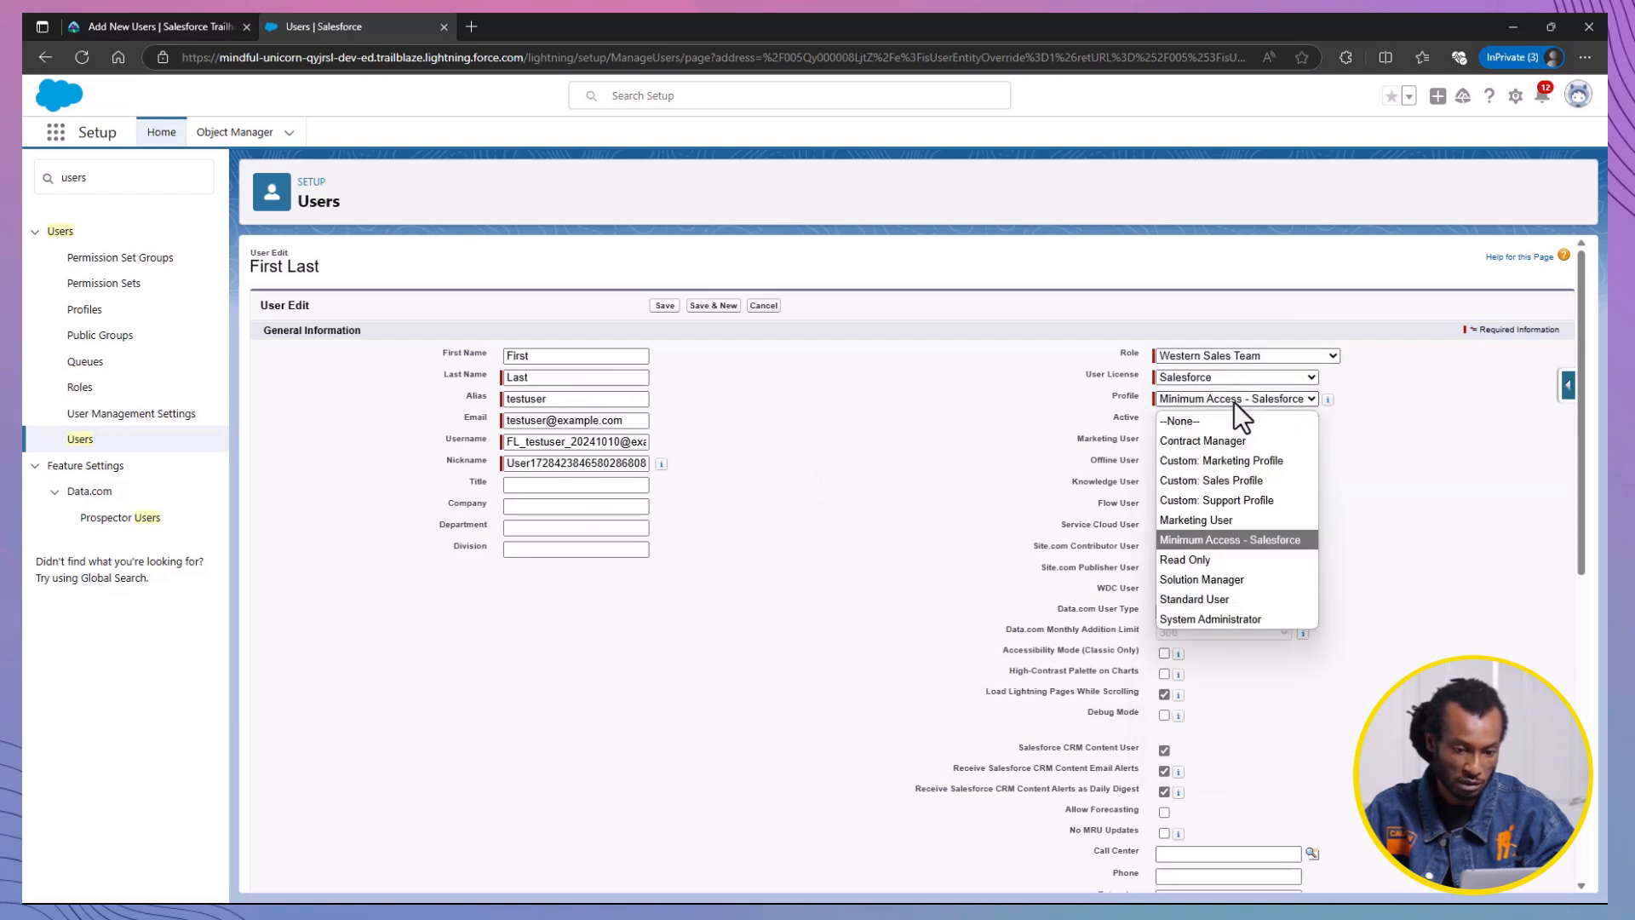
pyautogui.click(1220, 537)
# Save the new user without generating a new password and notifying the user, and review the saved user record
pyautogui.scroll(-1, 1014, 591)
pyautogui.scroll(-7, 1010, 593)
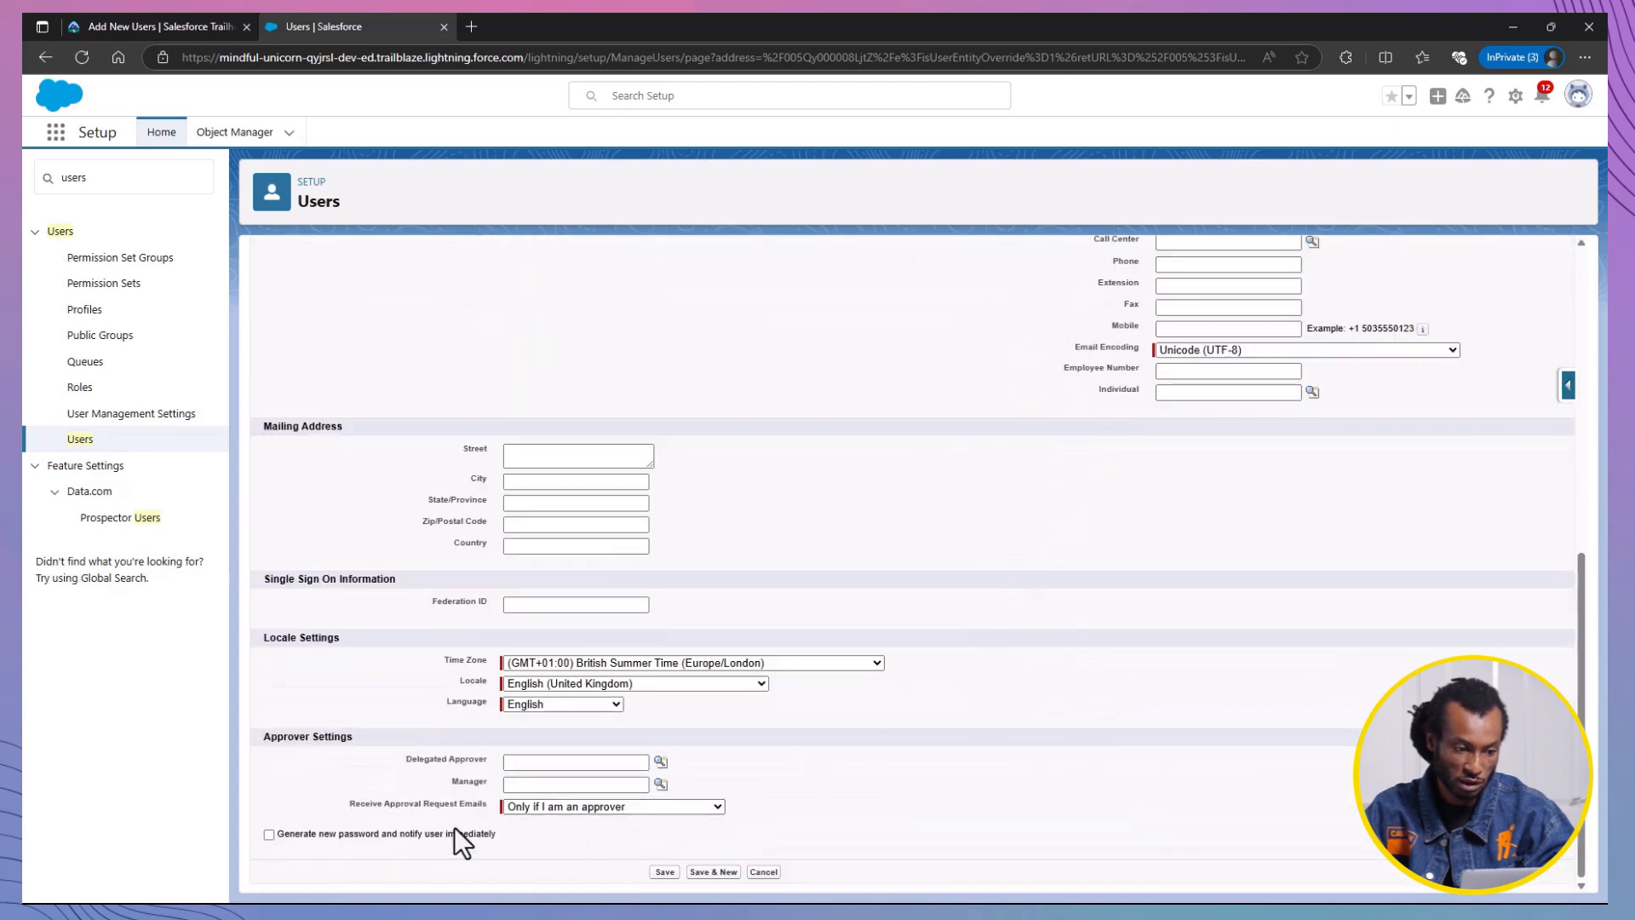
pyautogui.click(269, 834)
pyautogui.click(665, 872)
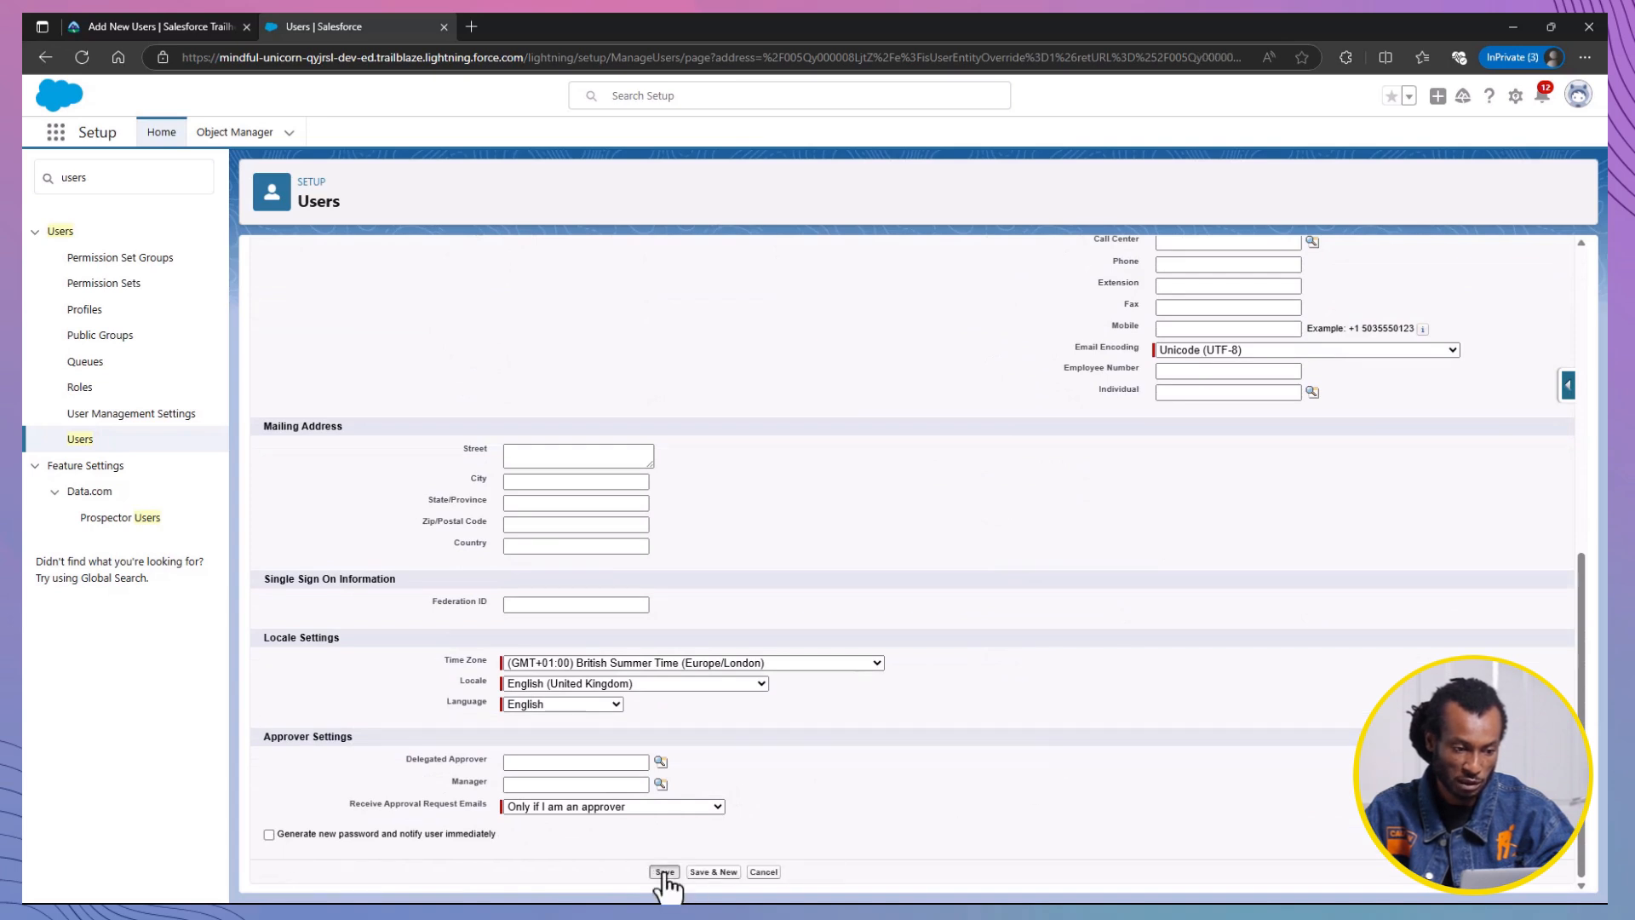
pyautogui.click(664, 874)
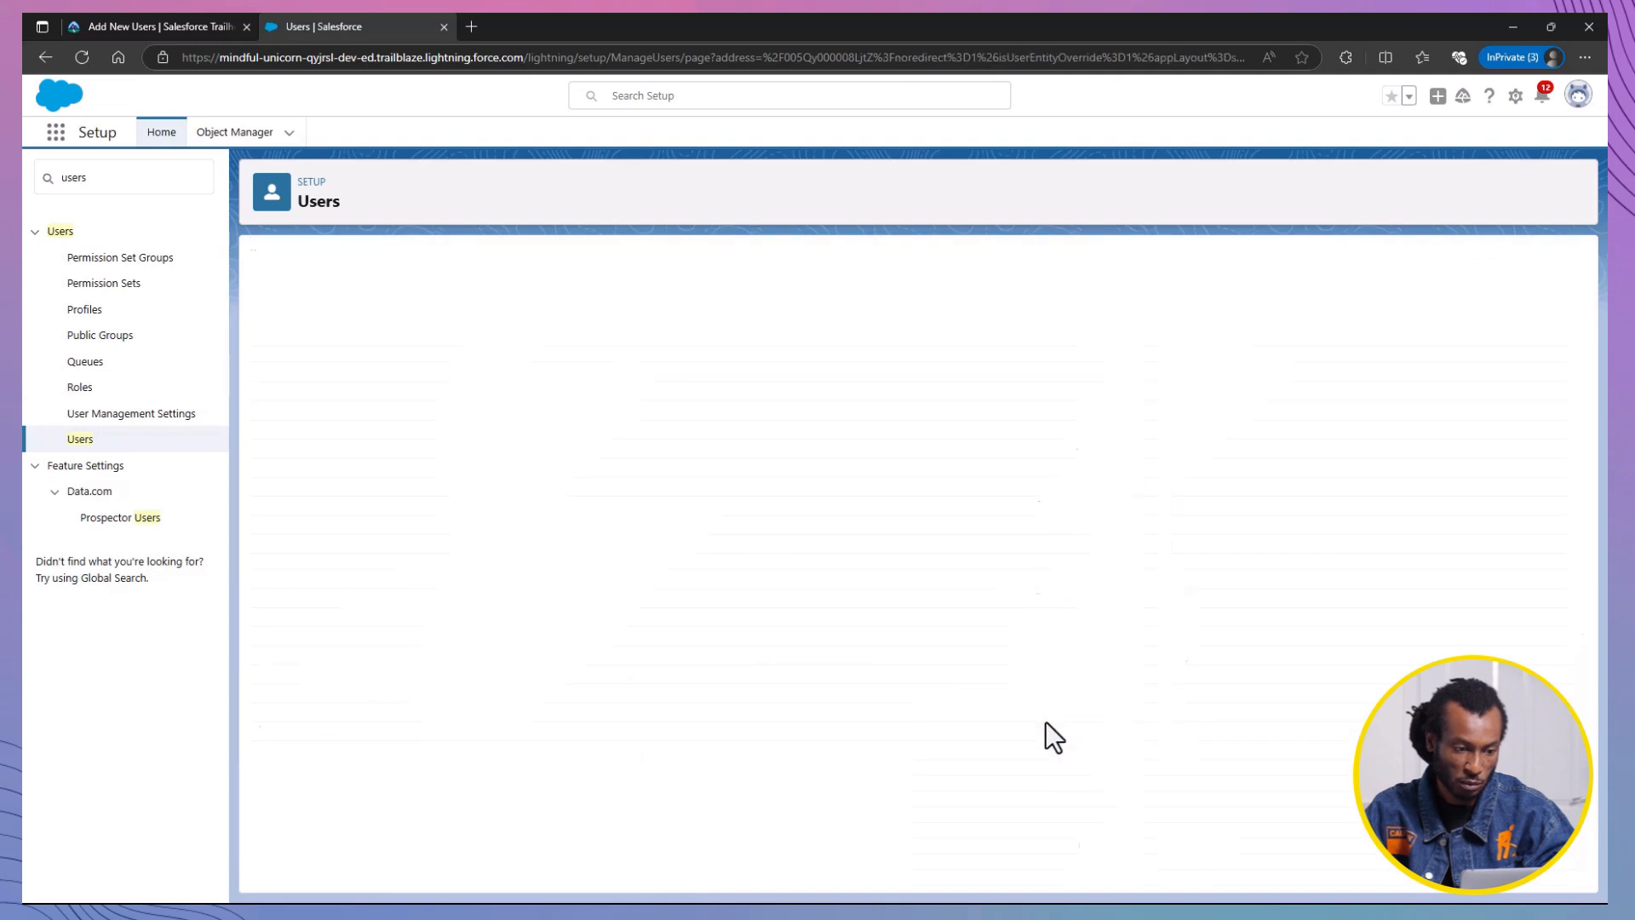
pyautogui.scroll(-3, 876, 637)
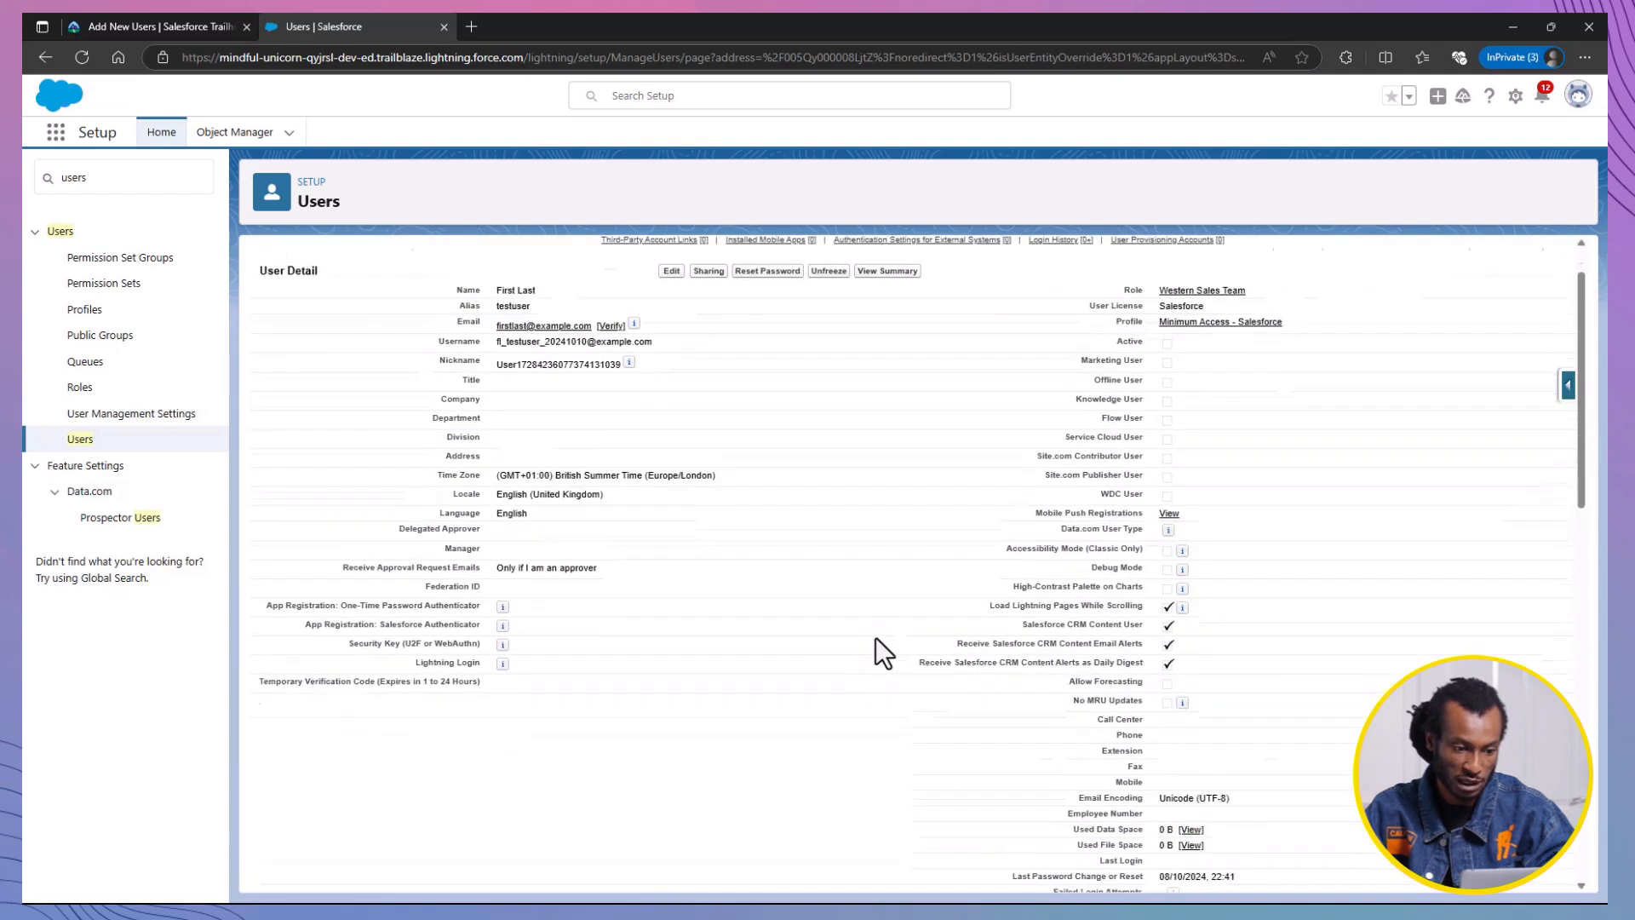
pyautogui.scroll(-10, 876, 637)
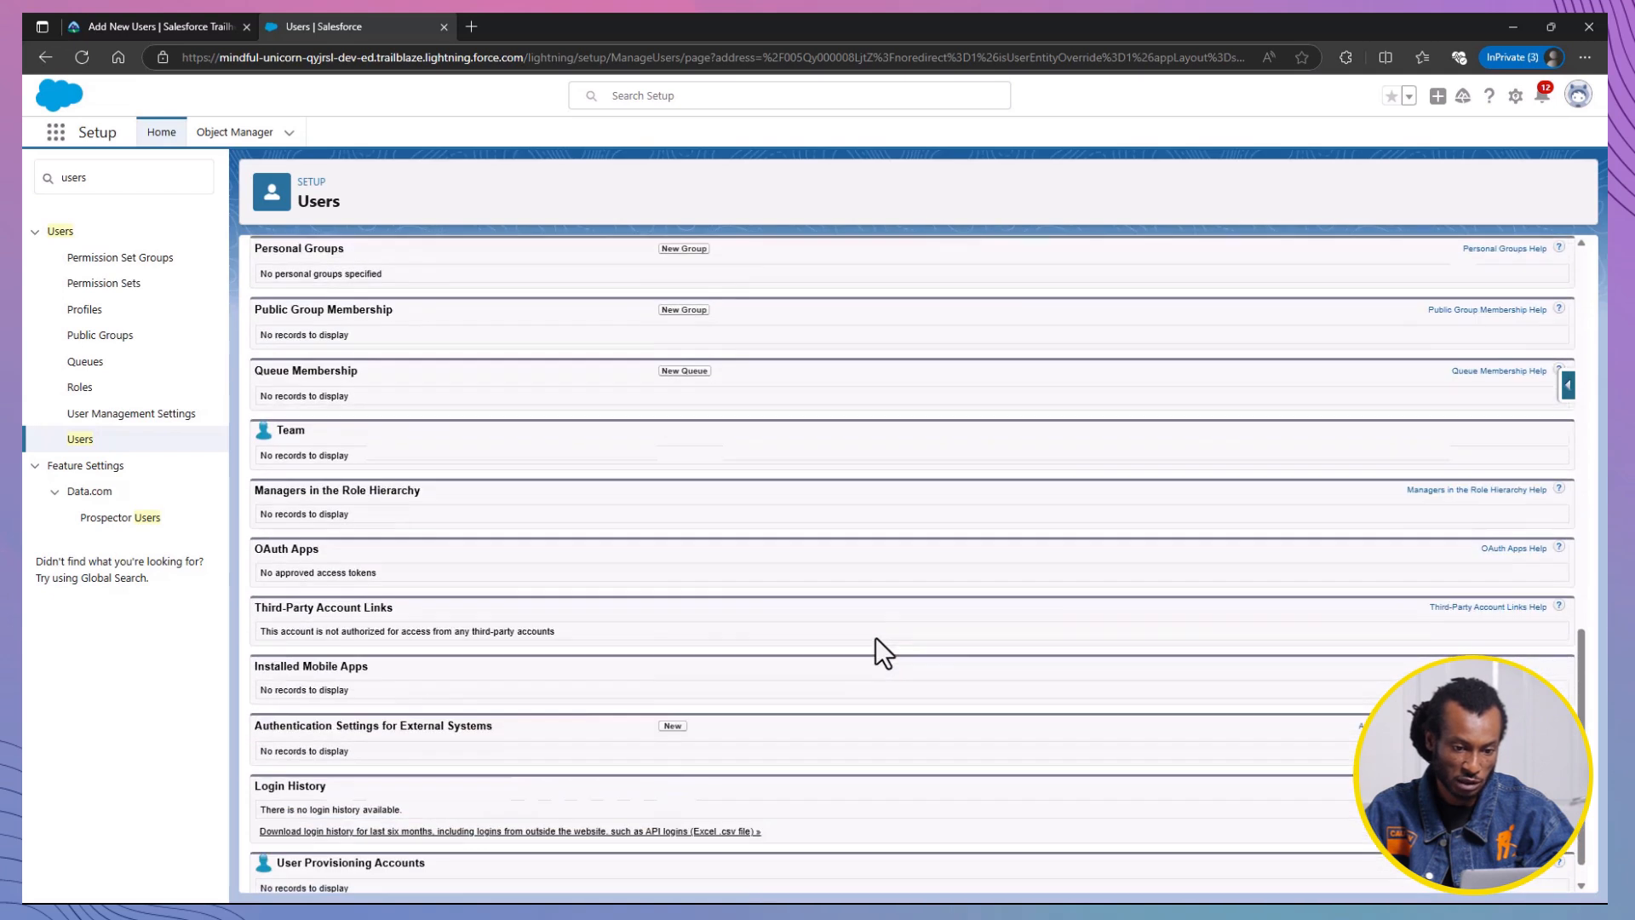
# Close the Setup page to return to Trailhead, check the Add New Users challenge and dismiss the completion dialog
pyautogui.hotkey('ctrl', 'w')
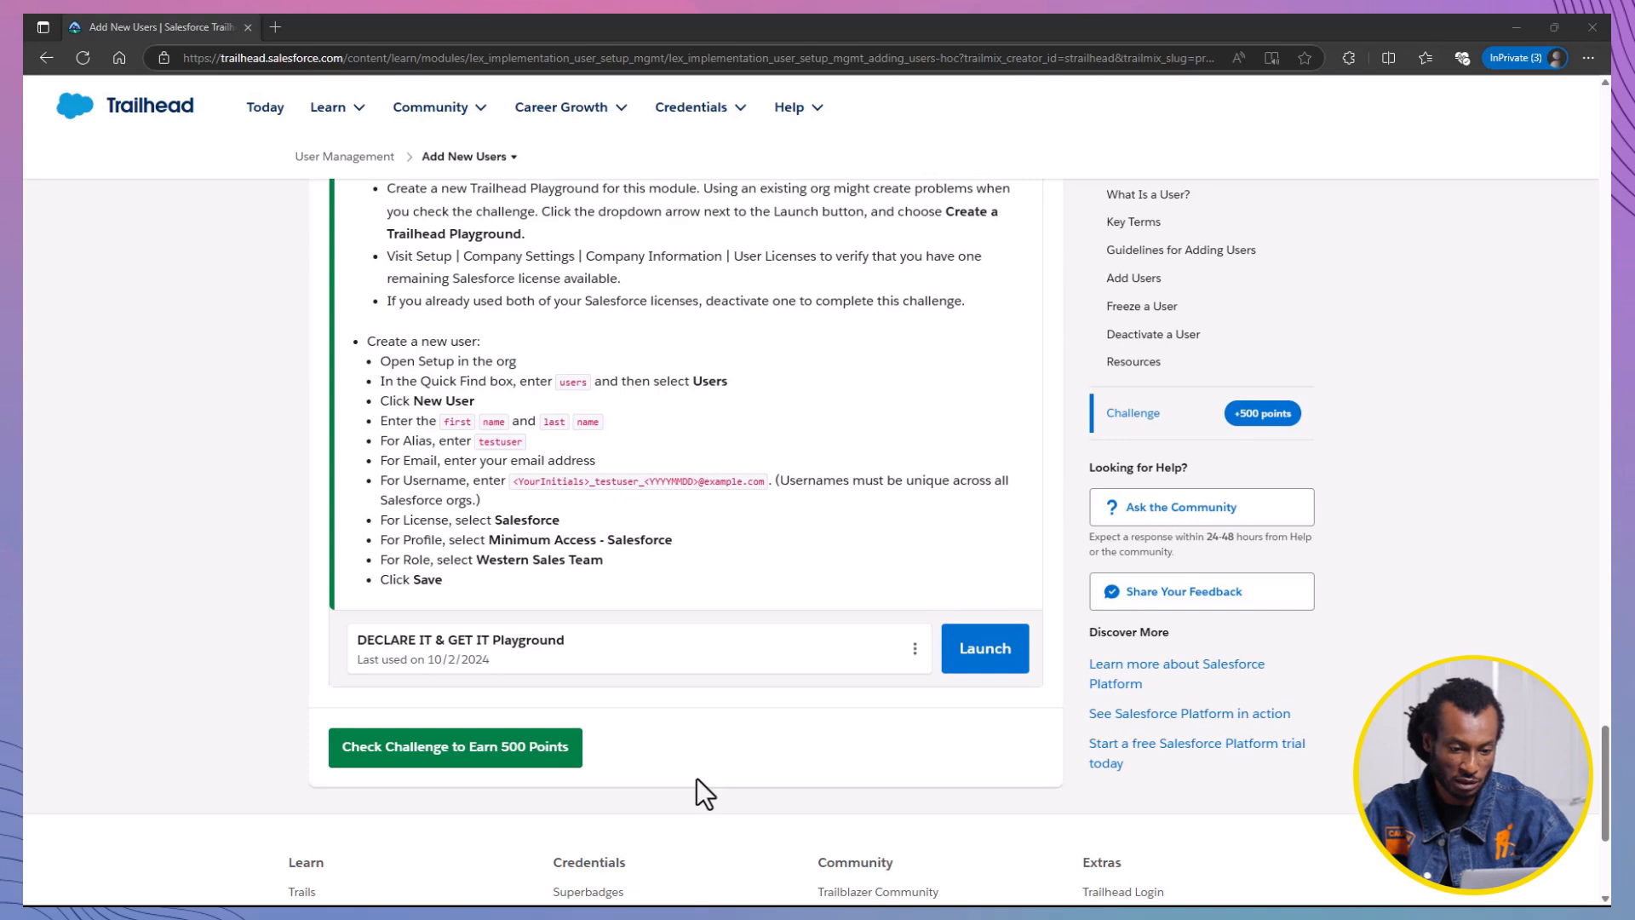
pyautogui.click(564, 747)
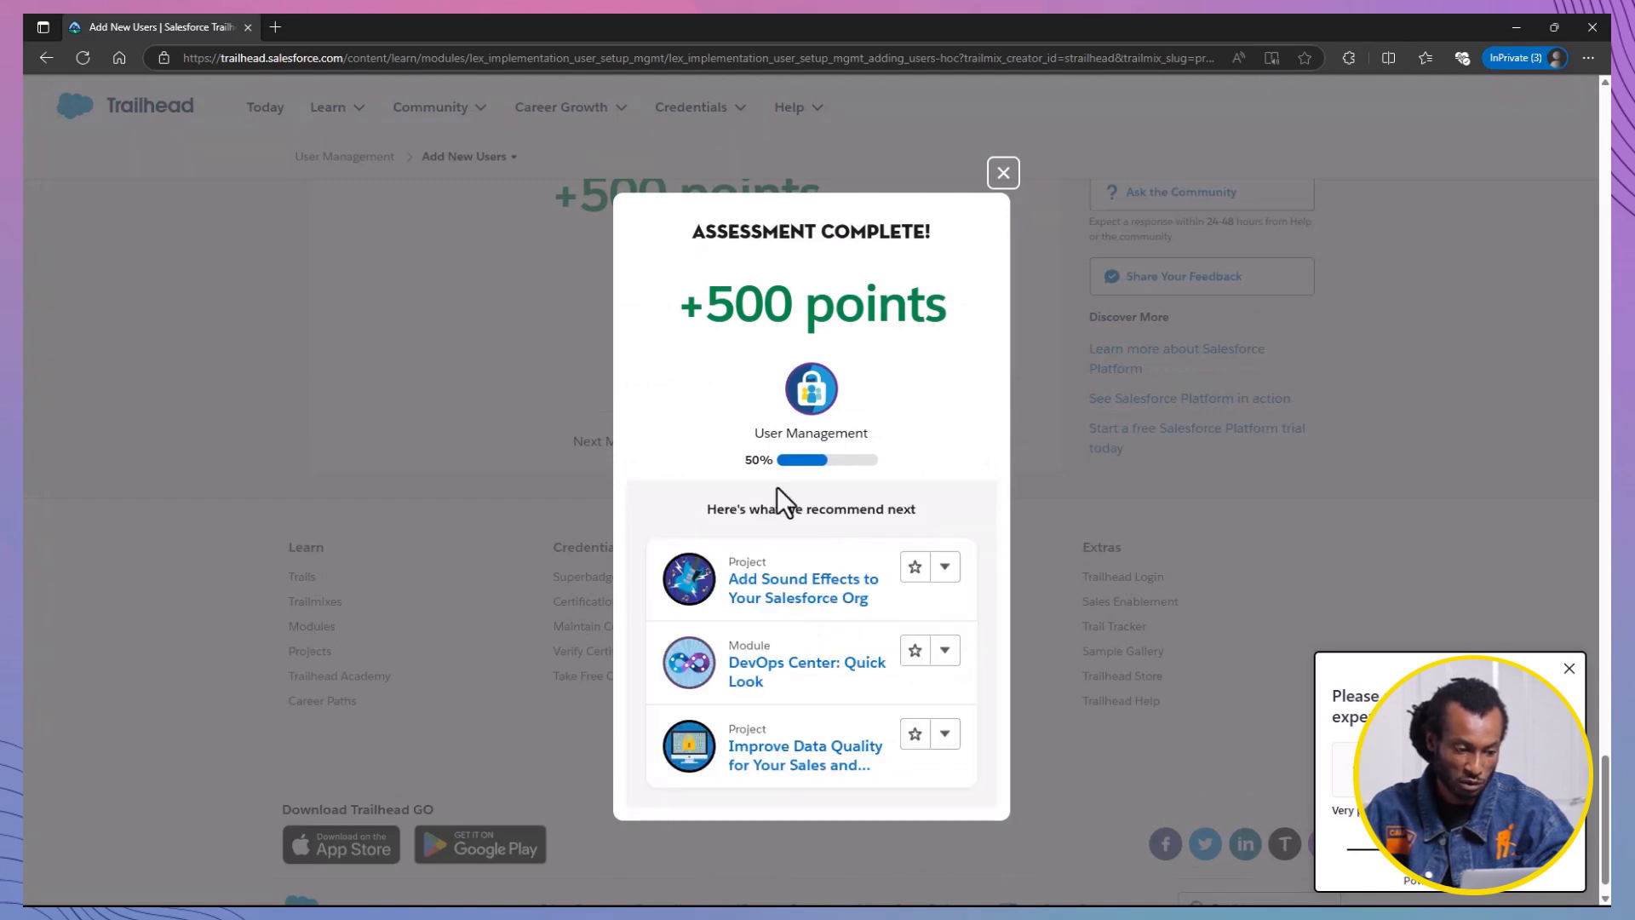
pyautogui.click(1003, 172)
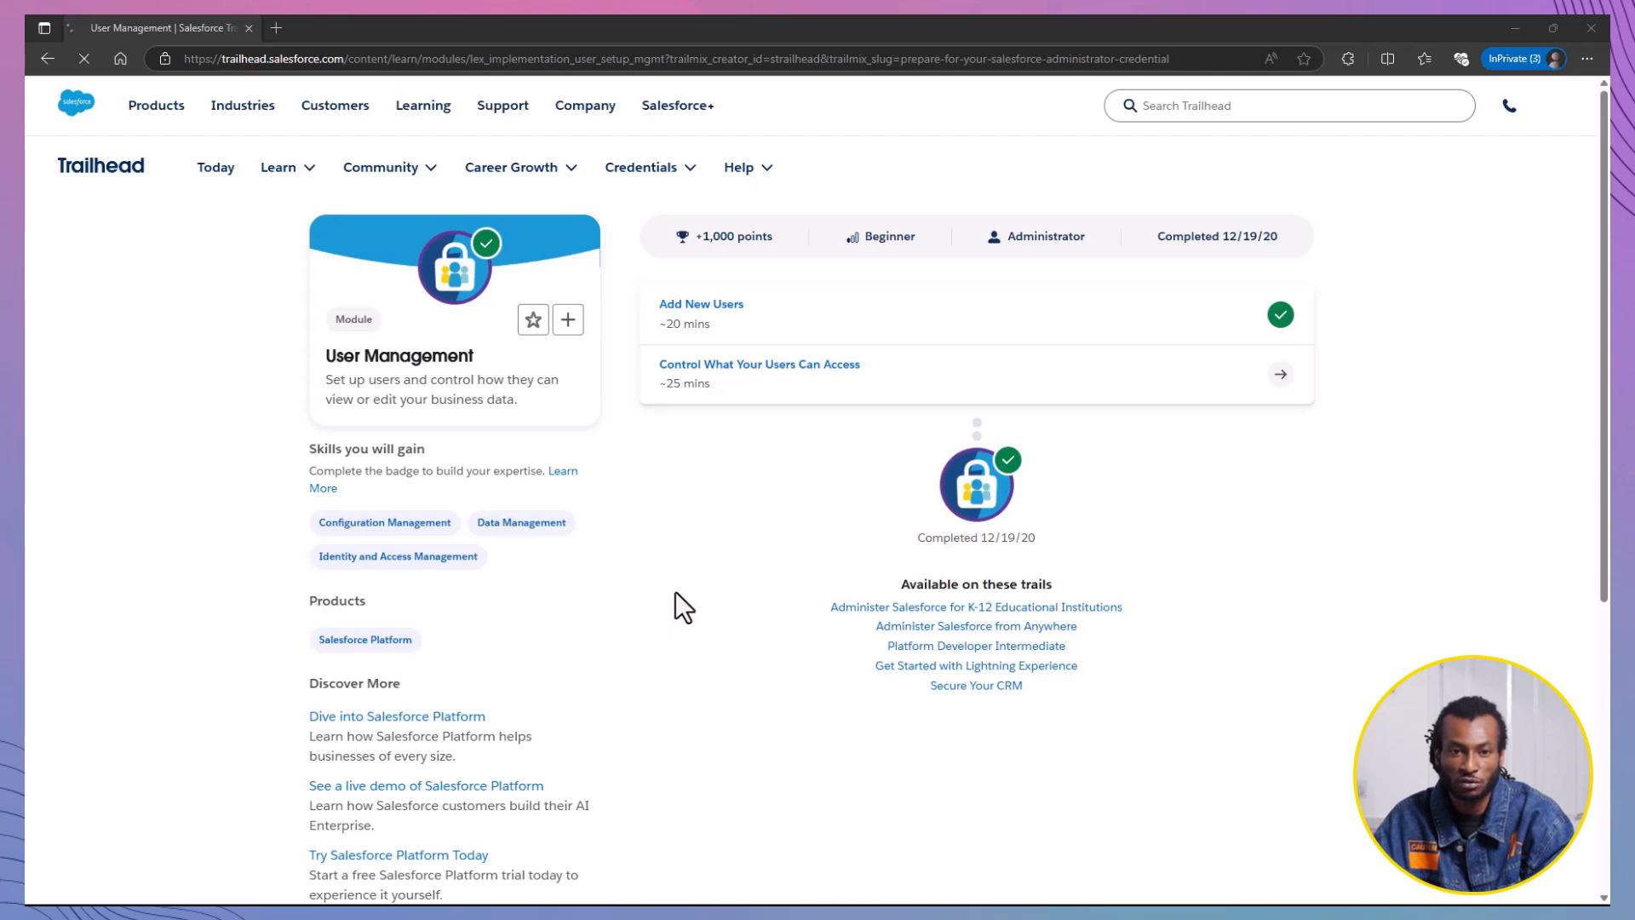